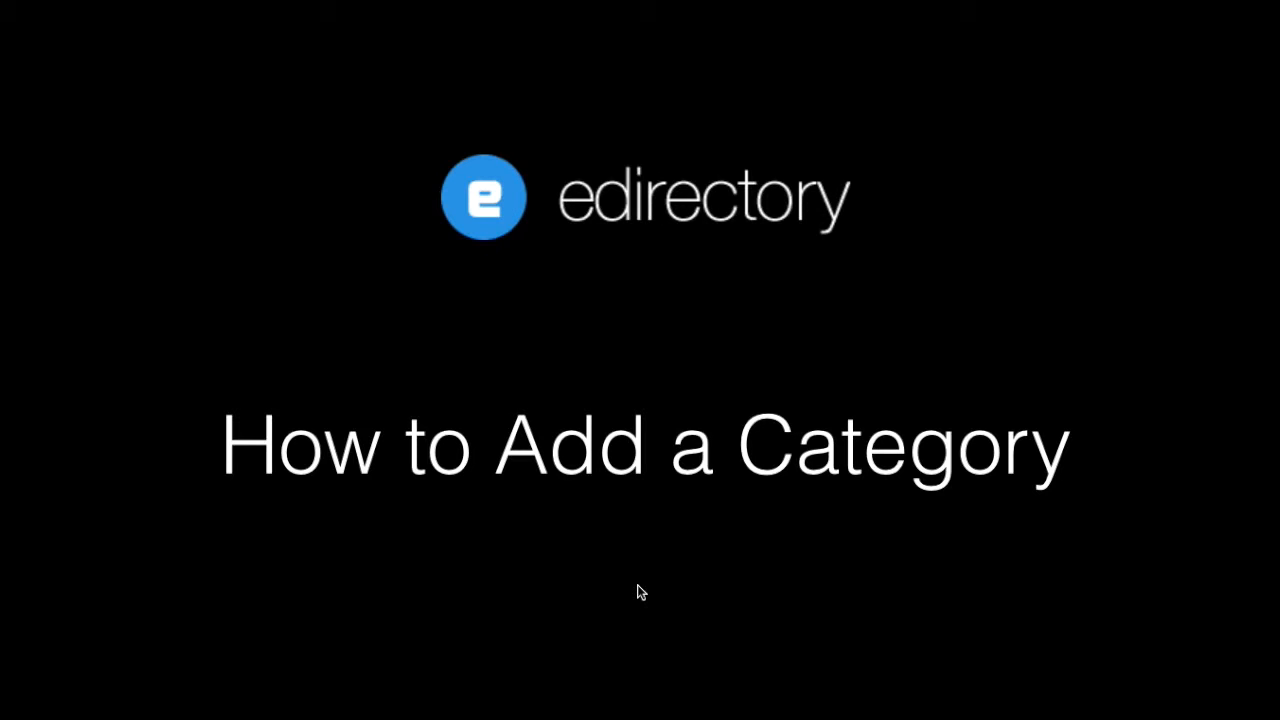
- Switch to the demo directory website and look over its home page, including the category listing
key("super+Tab")
key("super+Tab")
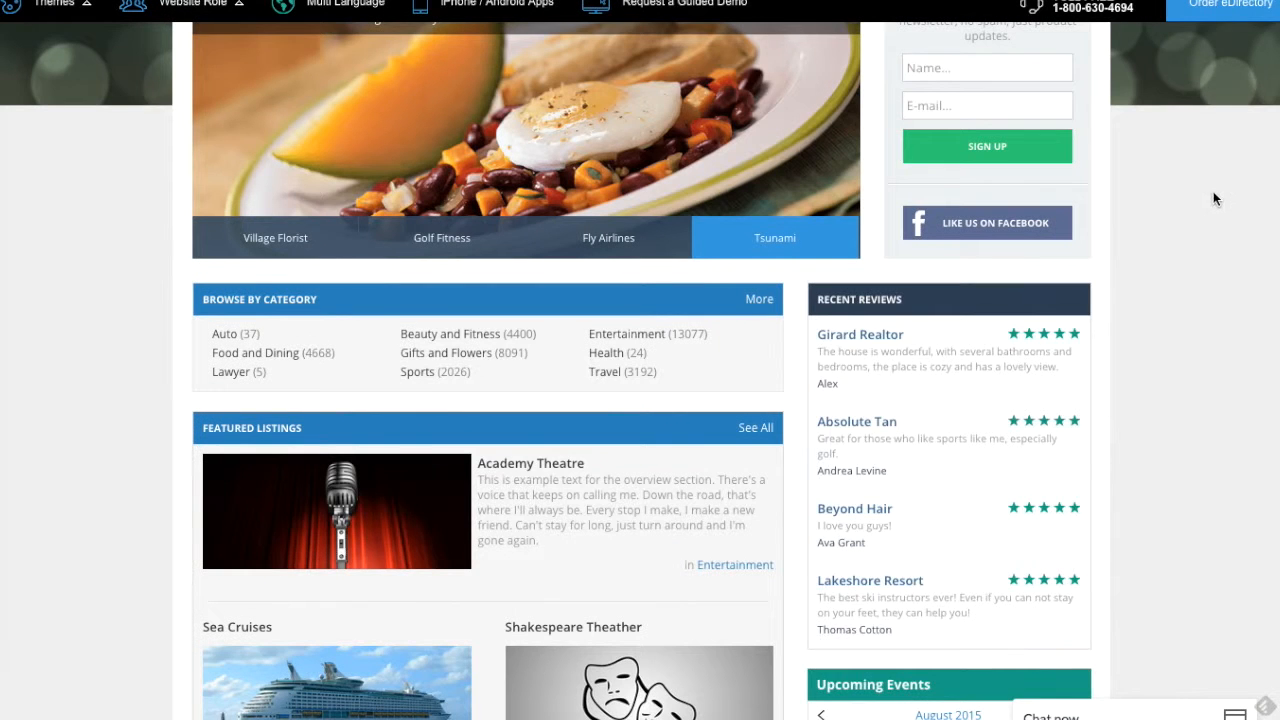
scroll(1213, 191, "up", 5)
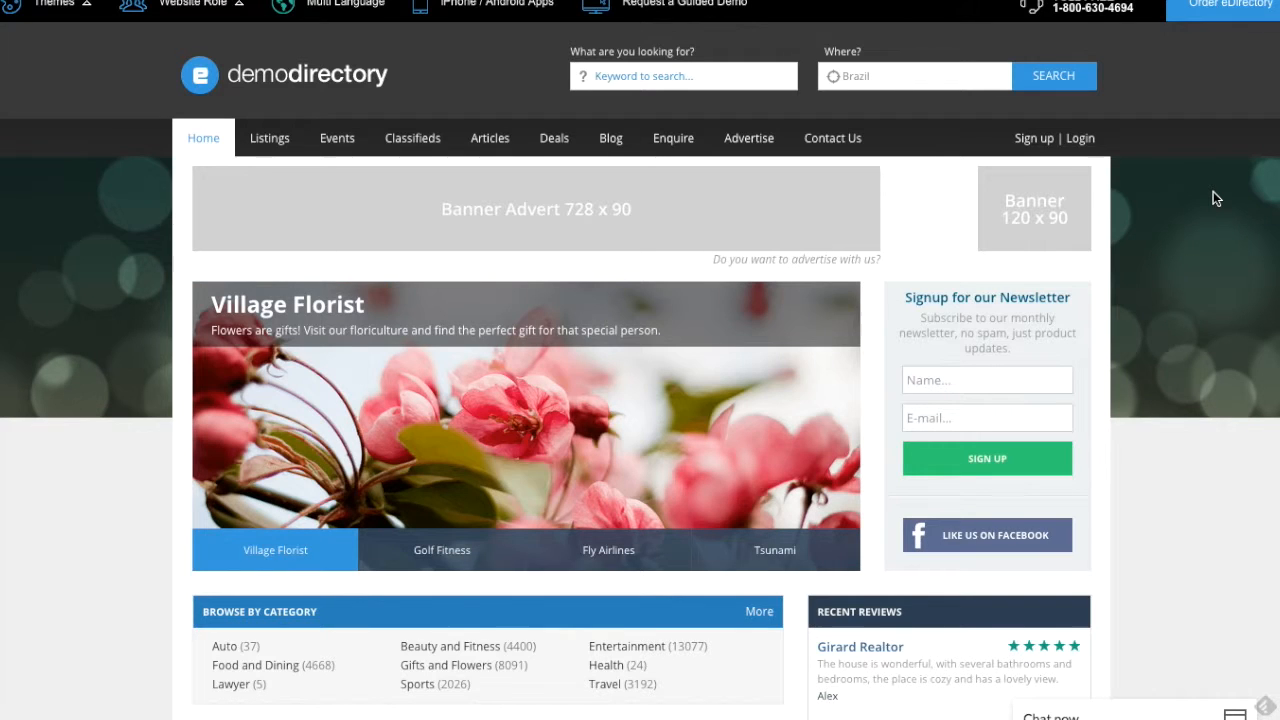
scroll(1213, 198, "down", 1)
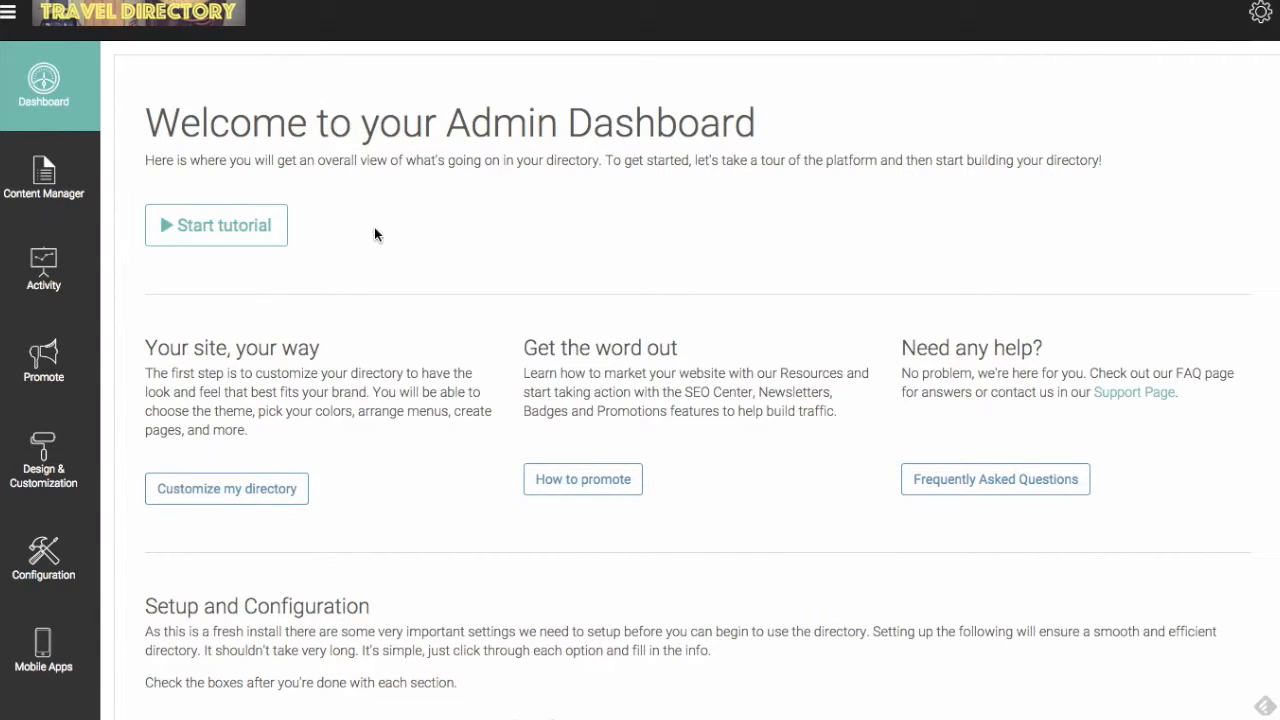
- Open the form for adding a new listing category from the content manager's category management
left_click(44, 180)
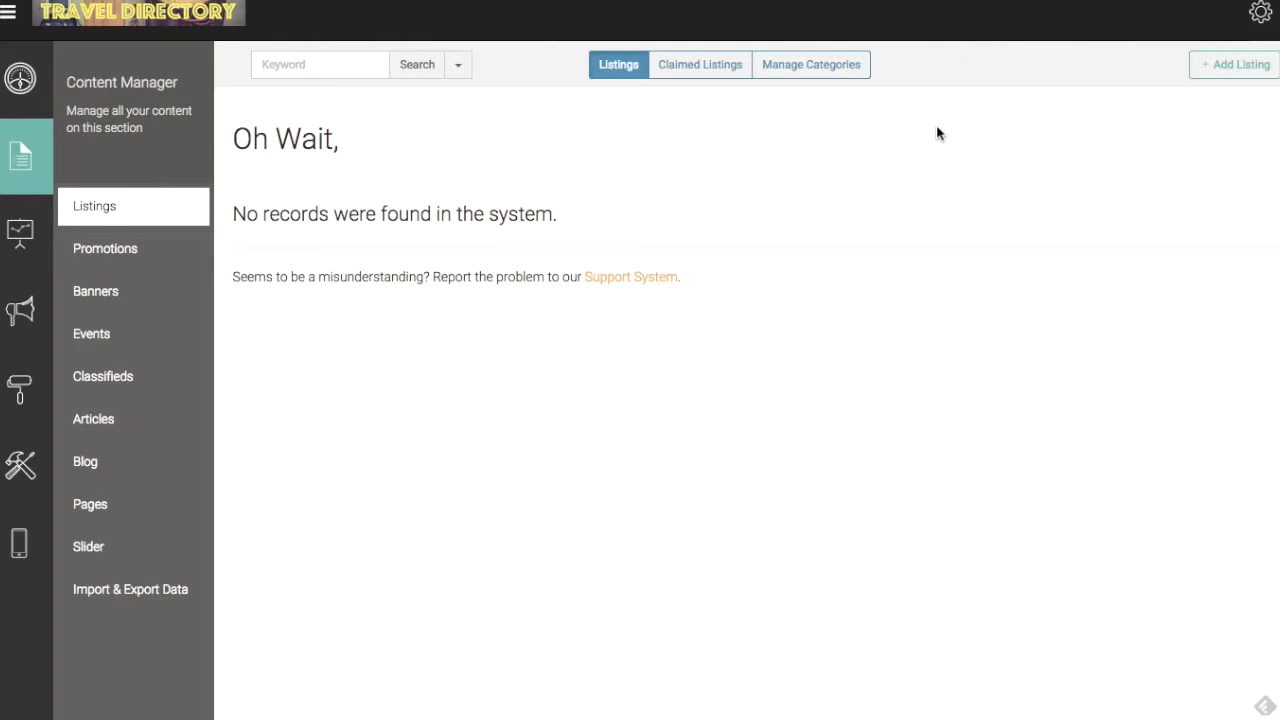
left_click(808, 70)
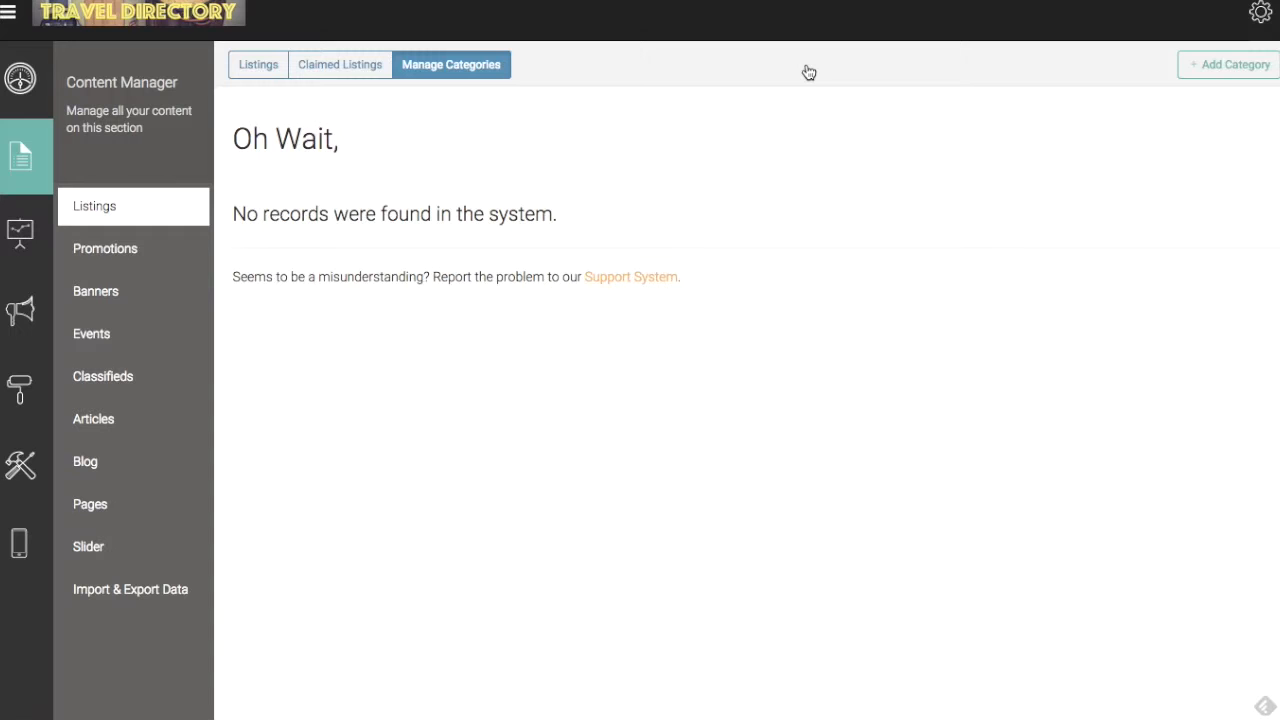
left_click(1232, 70)
- Title the new category Travel Agencies
scroll(769, 238, "down", 2)
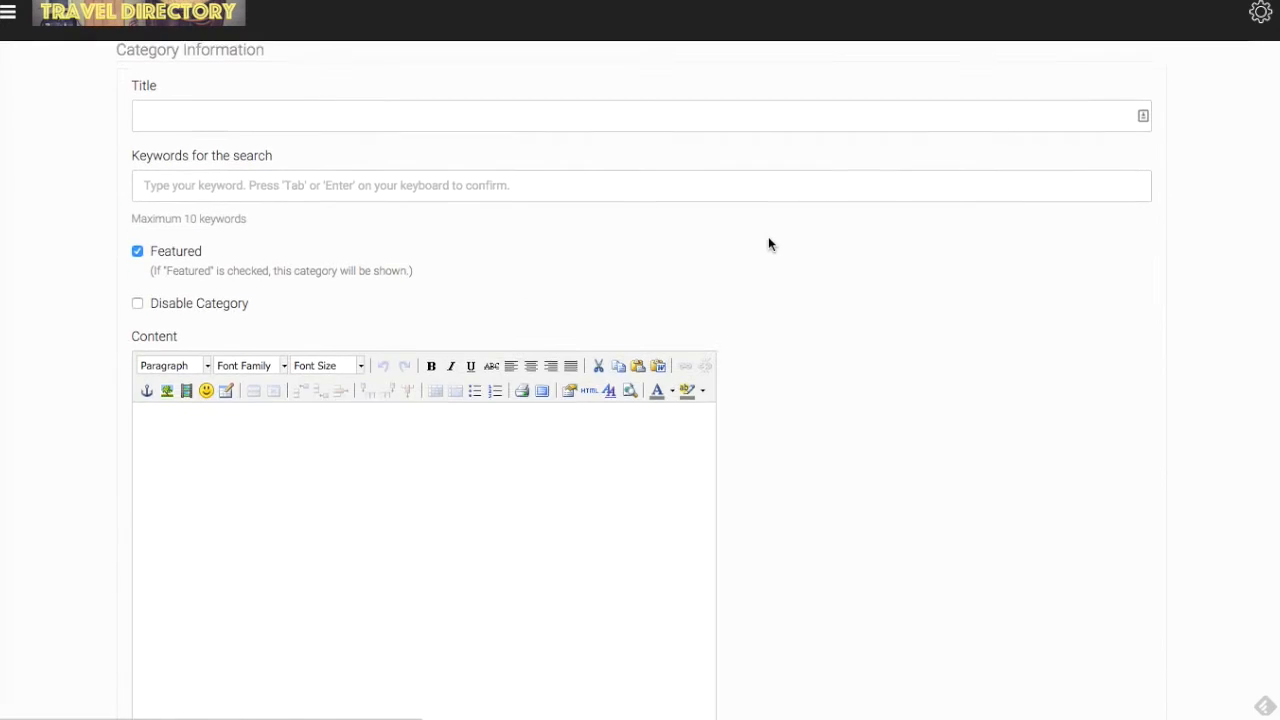
scroll(768, 244, "up", 1)
left_click(717, 147)
type("Travel Agencies")
key("Tab")
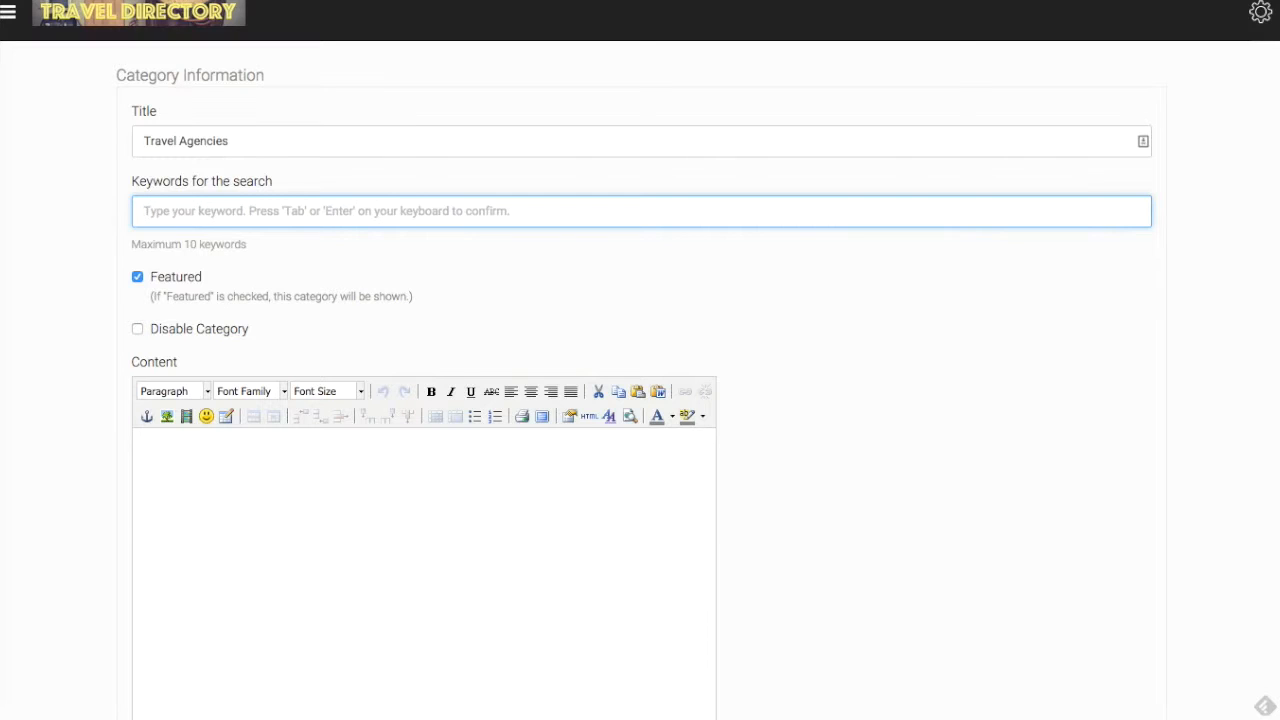
- Add travel, agencies, planning, assistance and help as separate search keywords for the category
type("travel")
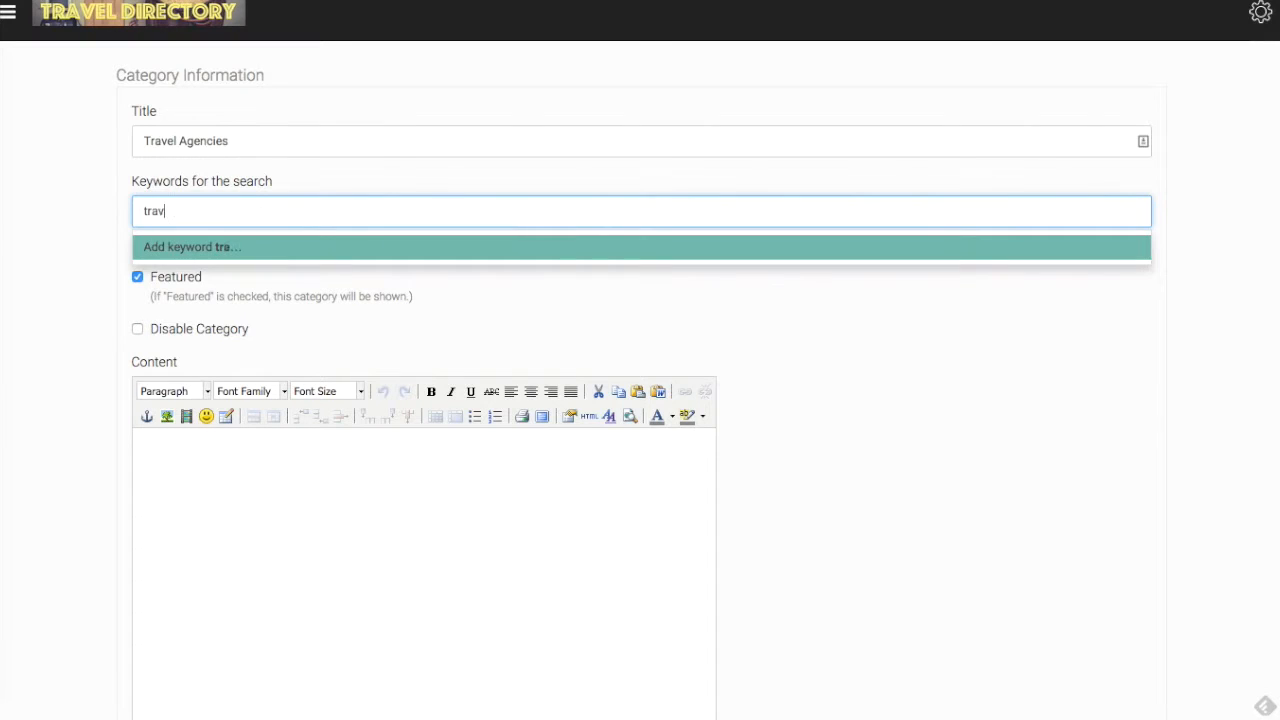
key("Return")
type("agencies × planning")
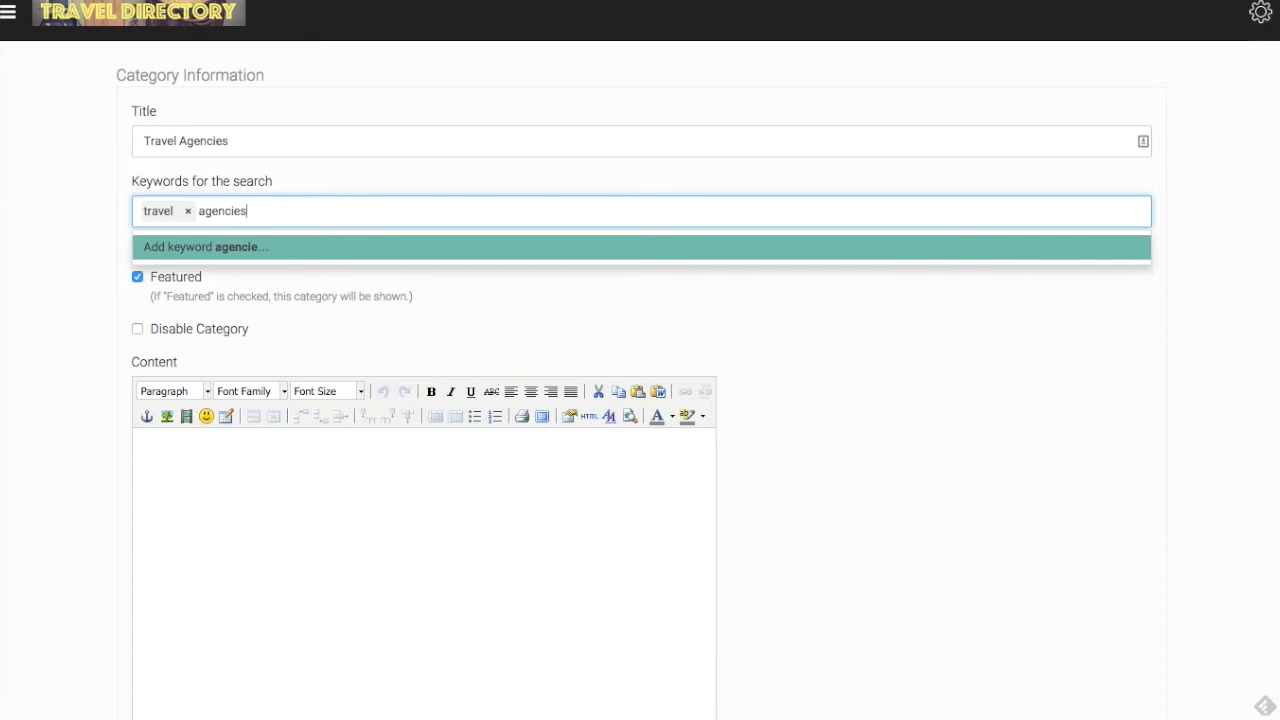
key("Return")
type("planning")
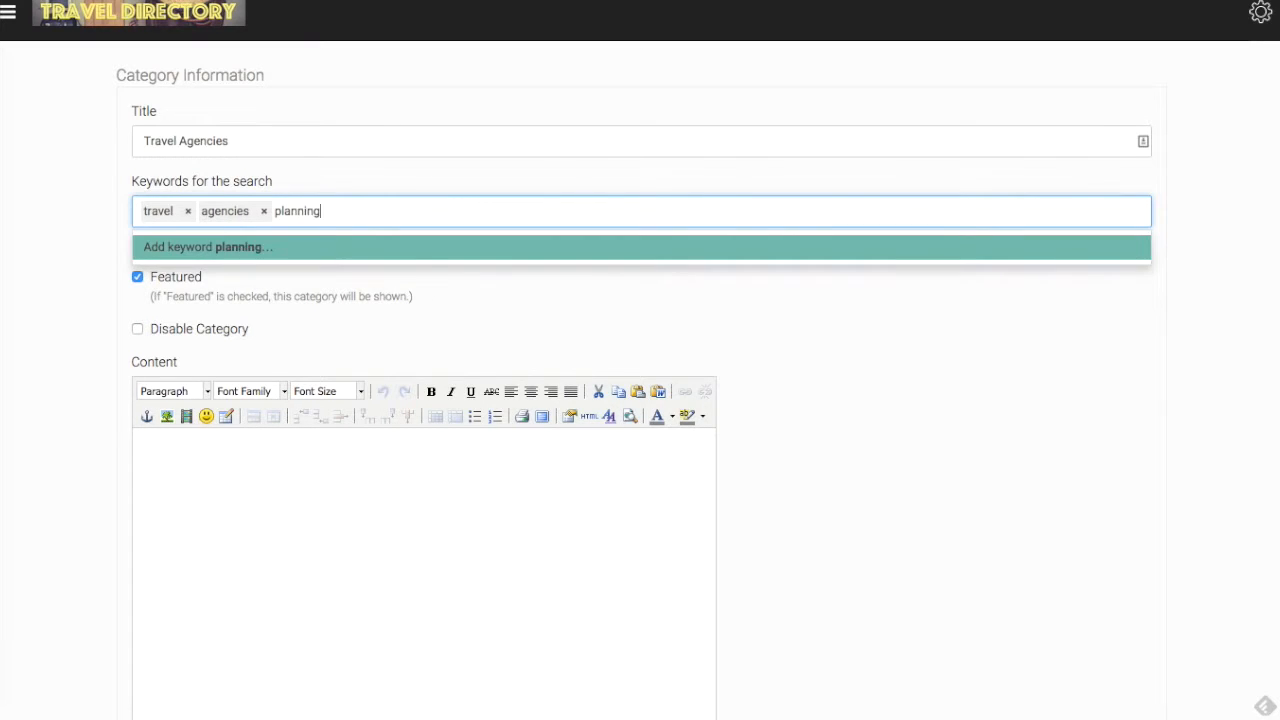
key("Return")
type("assis")
key("BackSpace")
type("stance")
key("Return")
type("help")
key("Return")
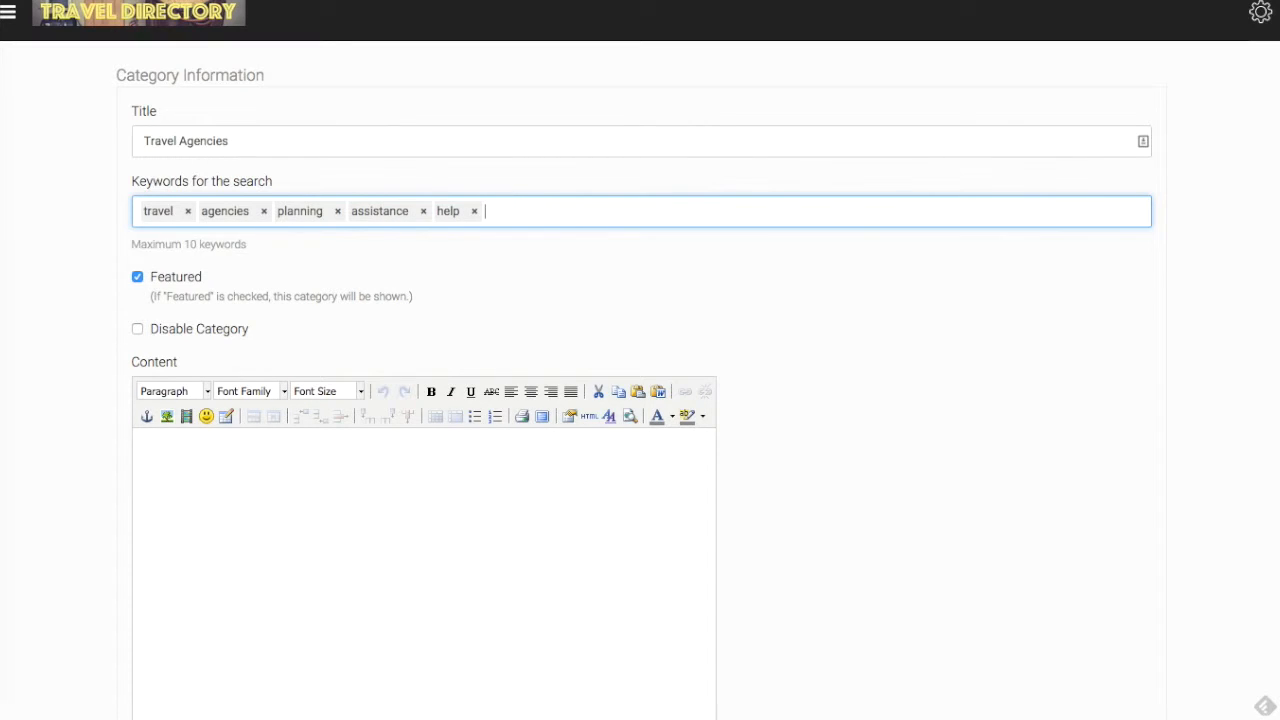
- Add the search keywords booking and tours, using the plural form for the second one
type("booking")
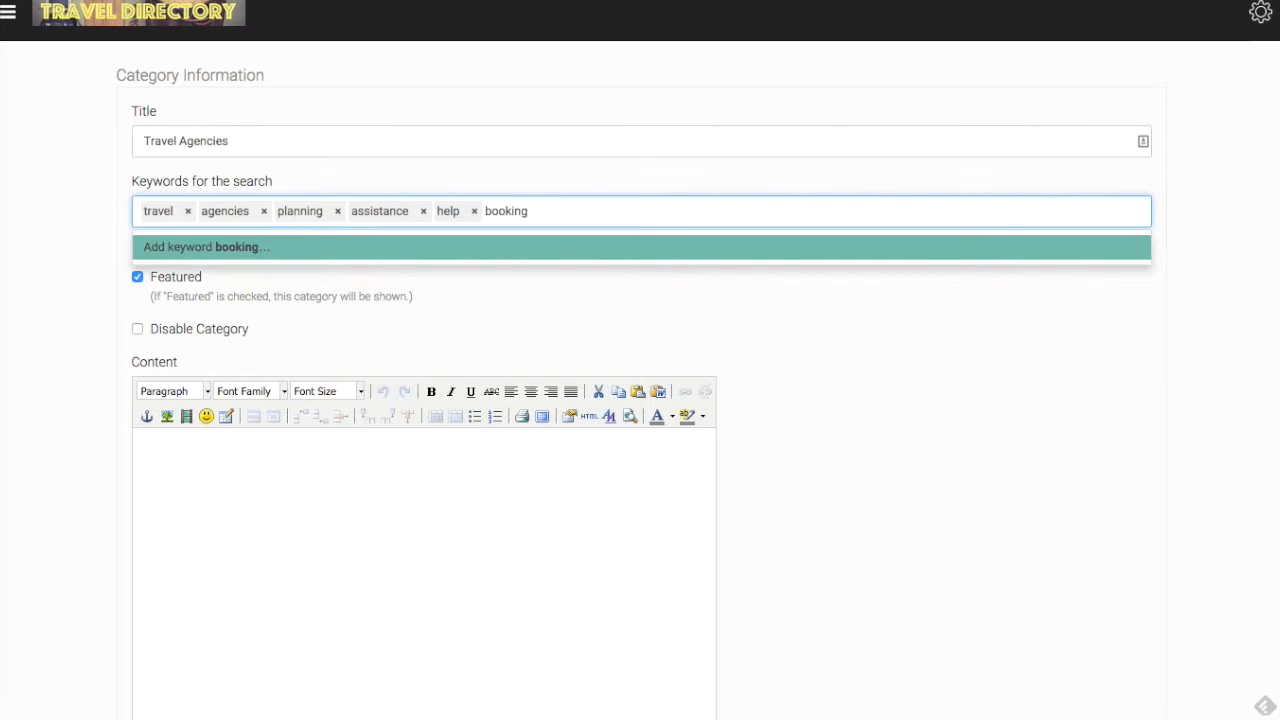
key("Return")
type("tour")
key("Return")
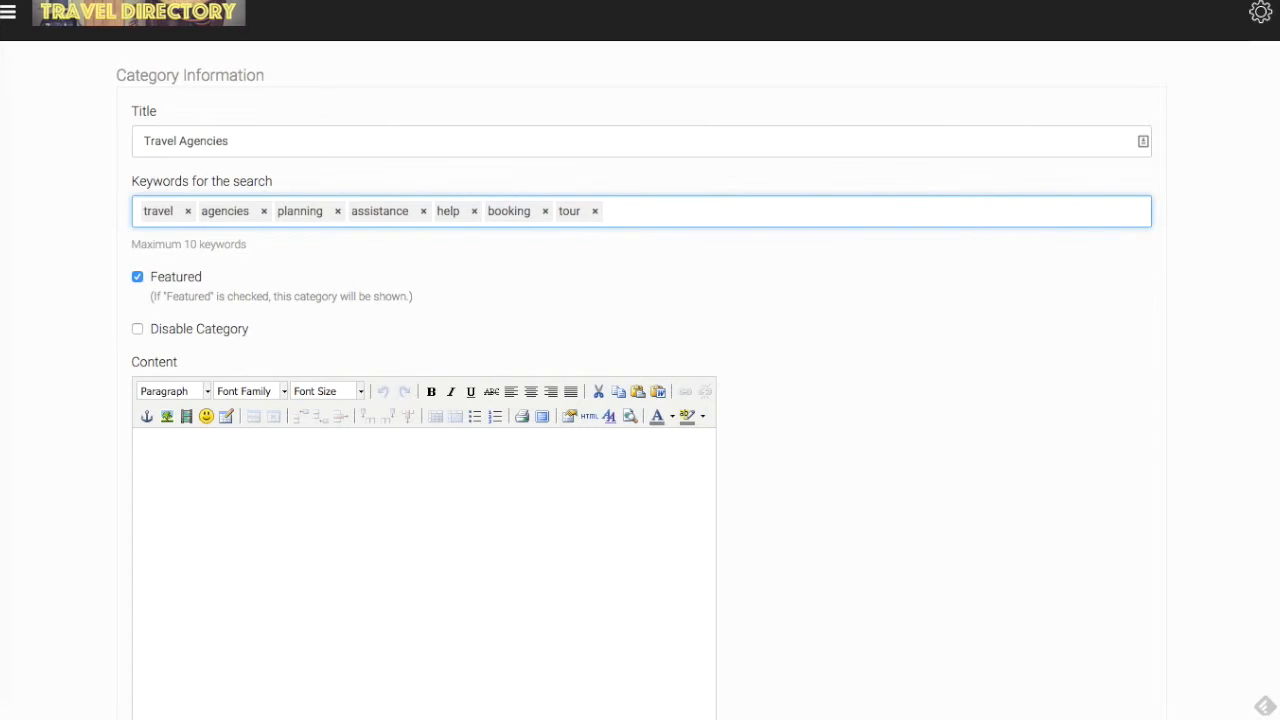
key("BackSpace")
type("tours")
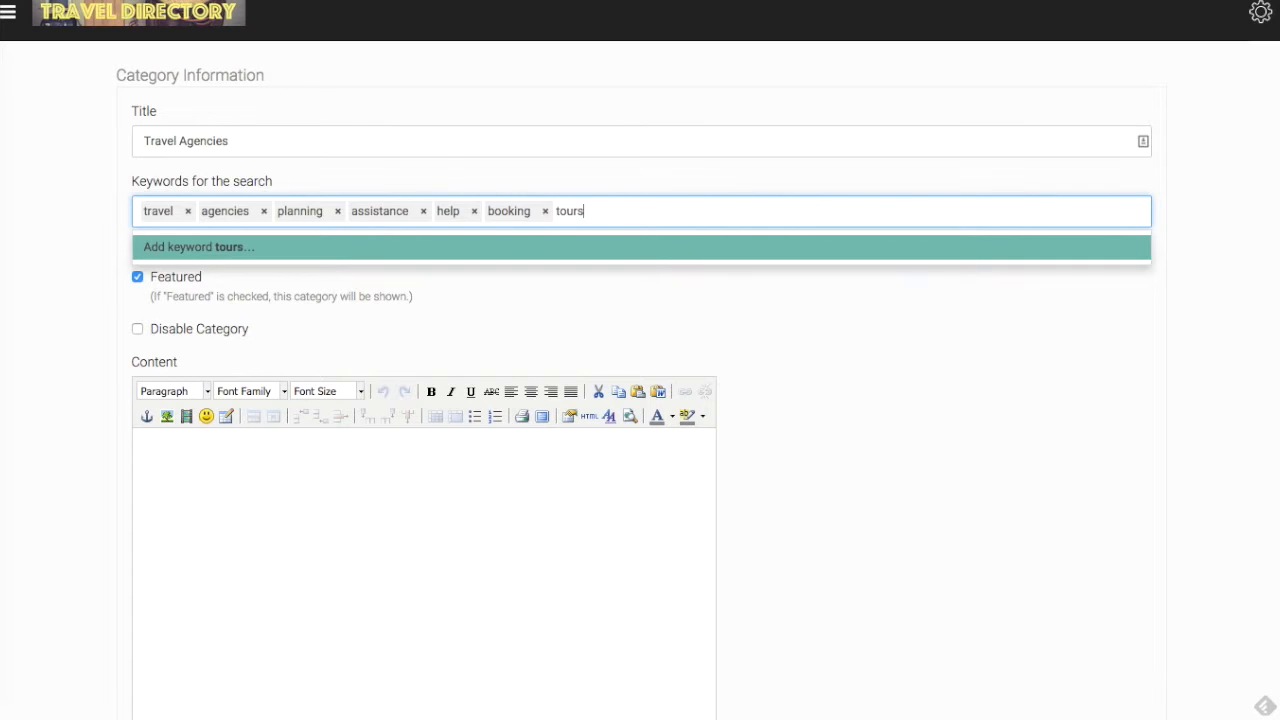
key("Return")
left_click(635, 316)
scroll(635, 316, "down", 1)
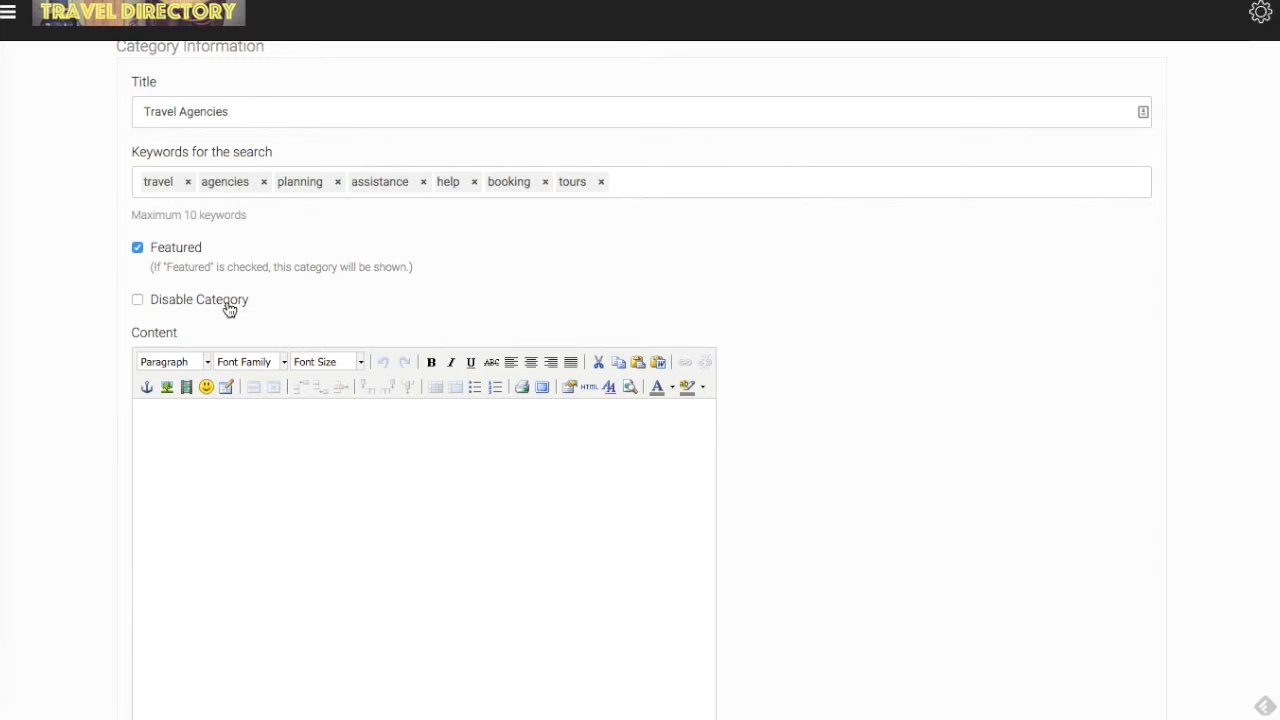
scroll(767, 343, "down", 3)
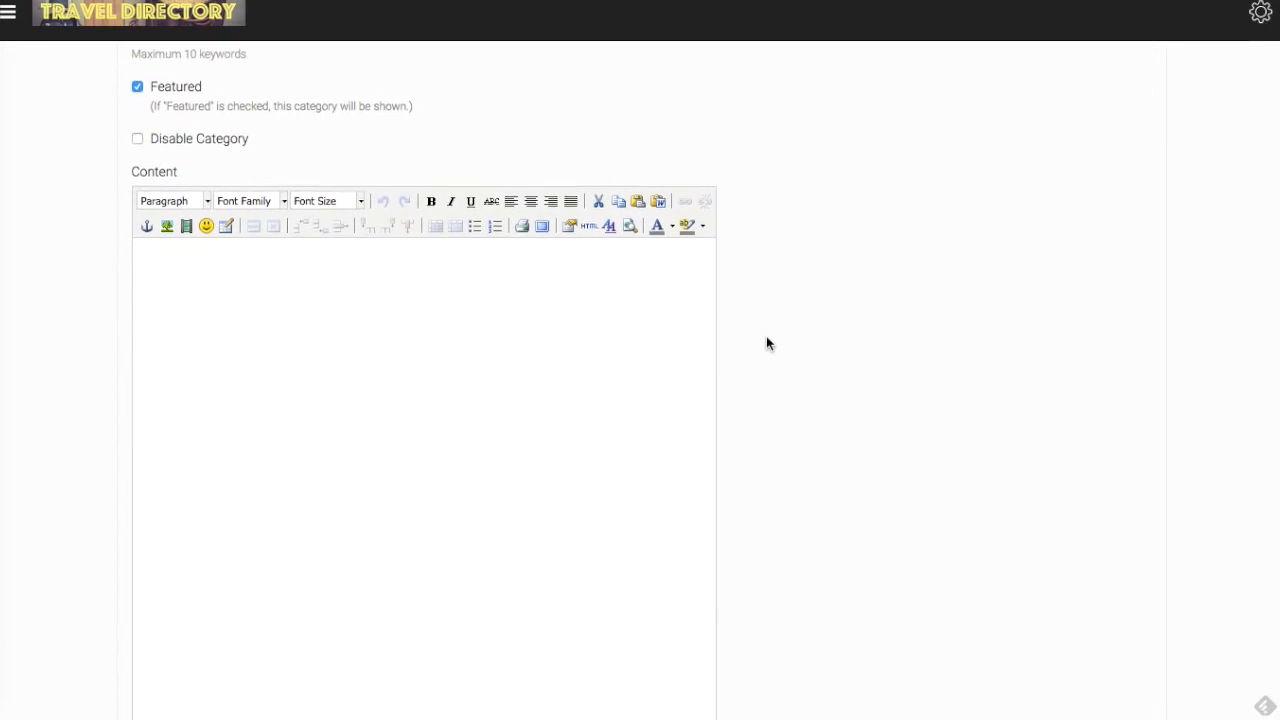
scroll(767, 343, "down", 1)
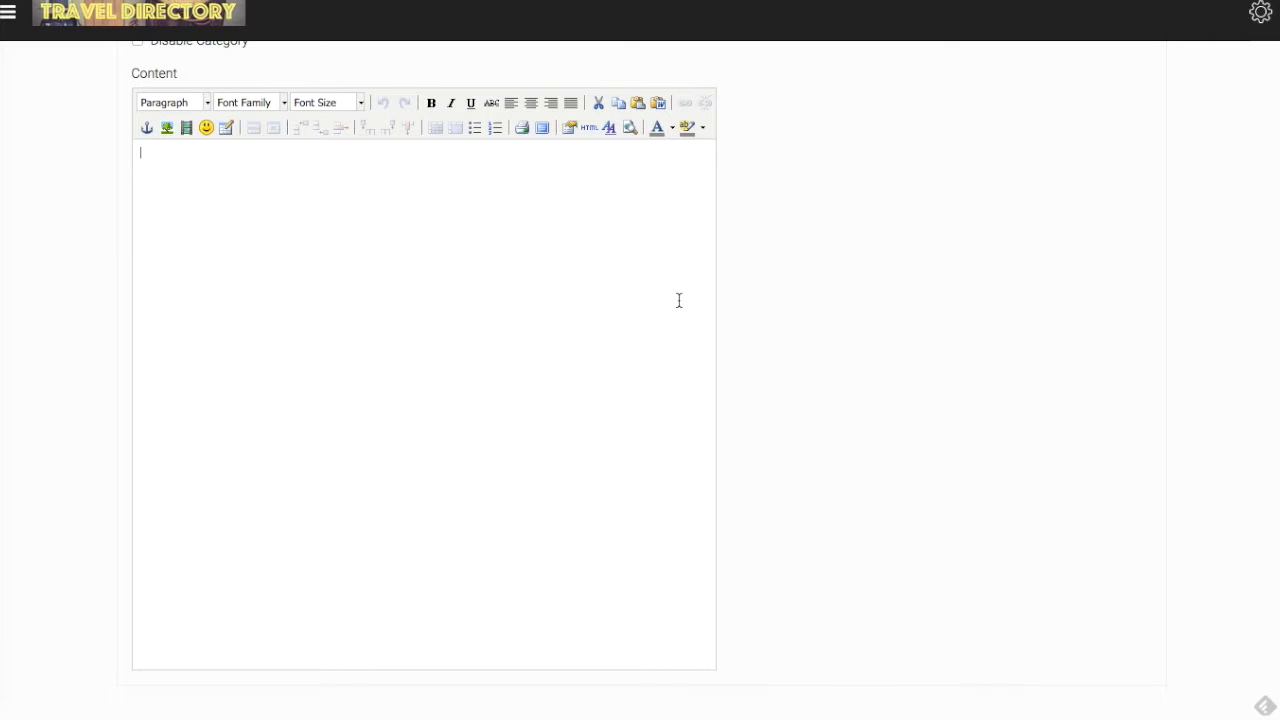
type("Travel")
key("BackSpace")
key("BackSpace")
key("BackSpace")
key("BackSpace")
key("BackSpace")
key("BackSpace")
key("BackSpace")
- Write "Find the travel agency you need to have the trip of a lifetime!" as the category's content
type("Find the travel agency y")
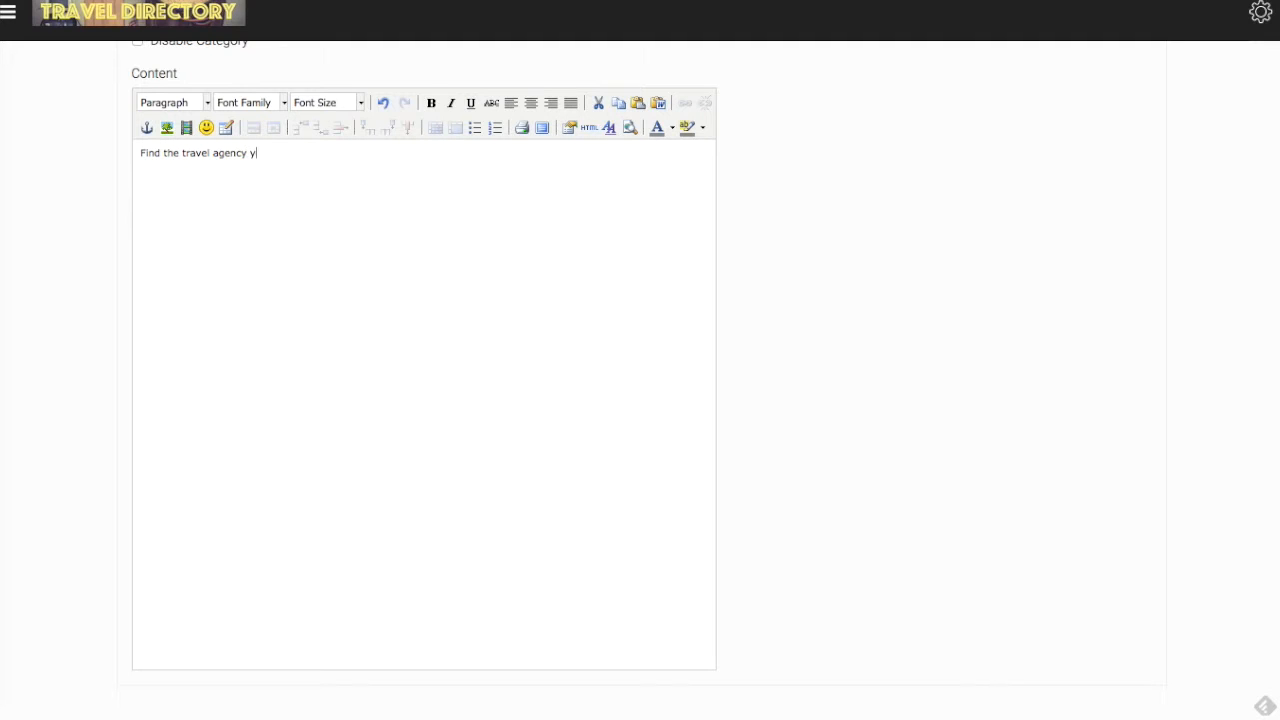
type("ou need to have the trip of a")
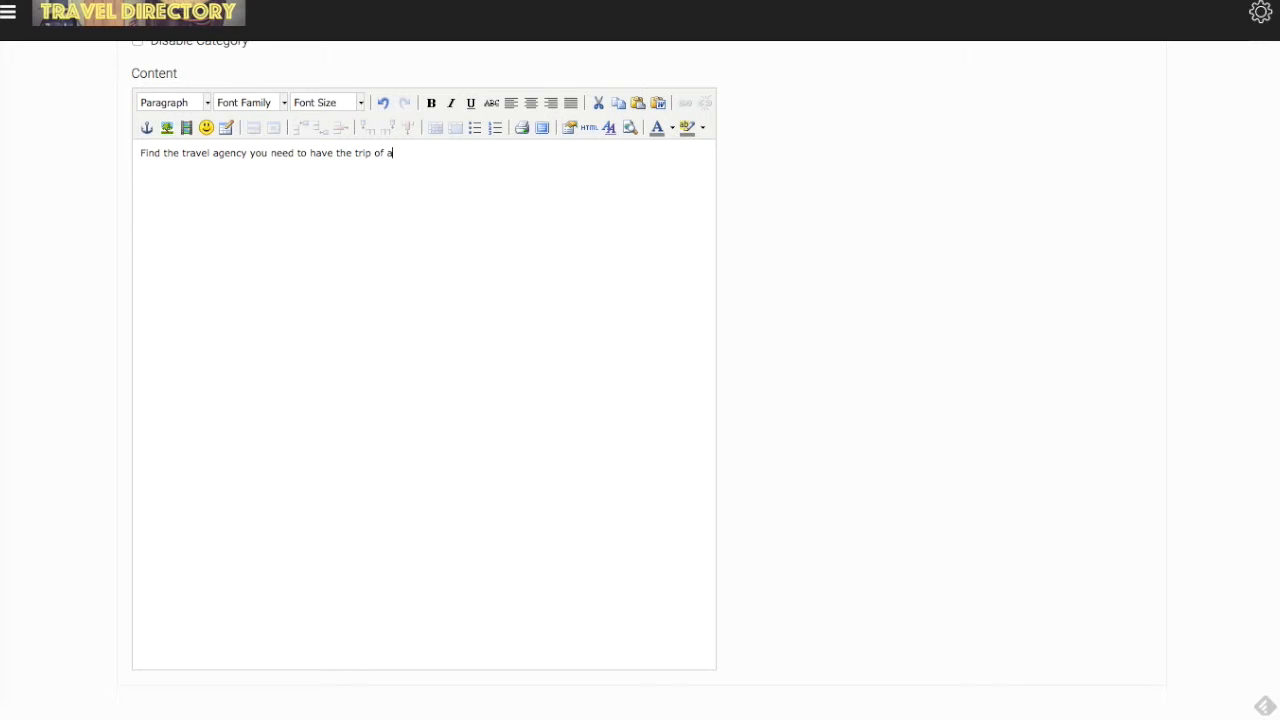
type(" lifetime!")
left_click(823, 260)
- Begin the category's SEO meta description with "Travel Directory is your one-stop source for all your travel needs, including travel"
scroll(824, 260, "down", 7)
scroll(824, 260, "up", 1)
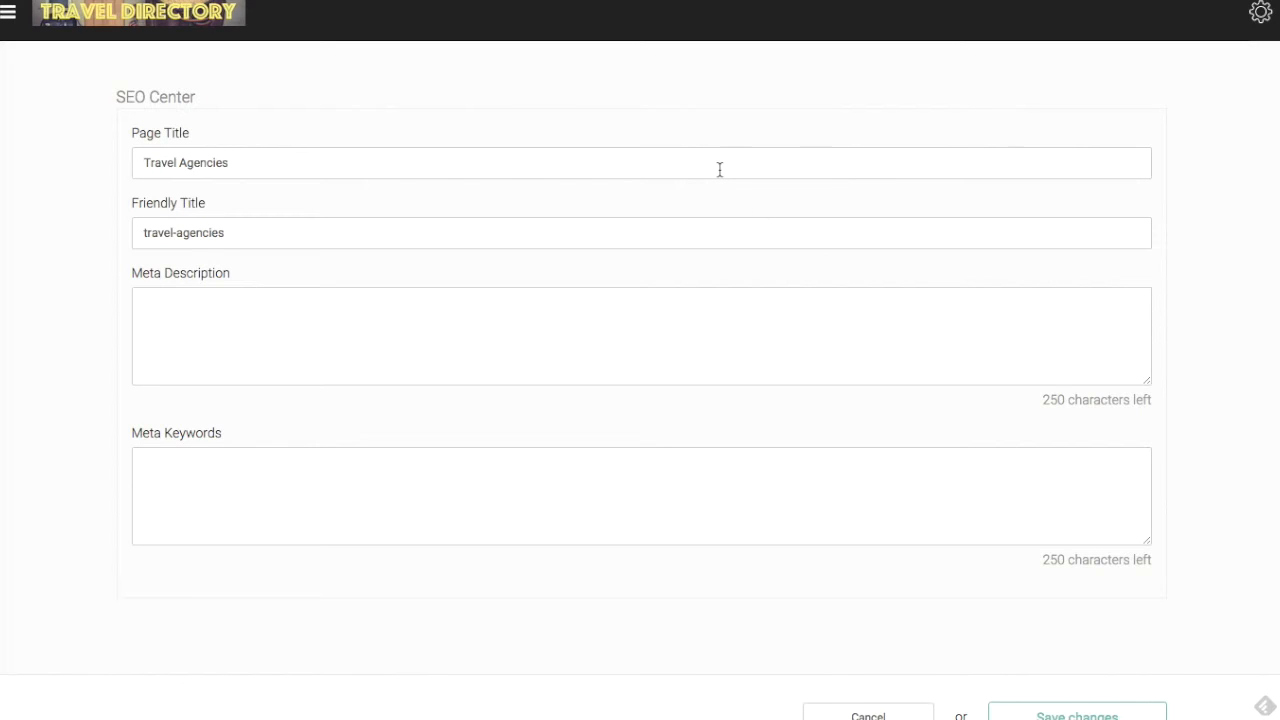
left_click(685, 231)
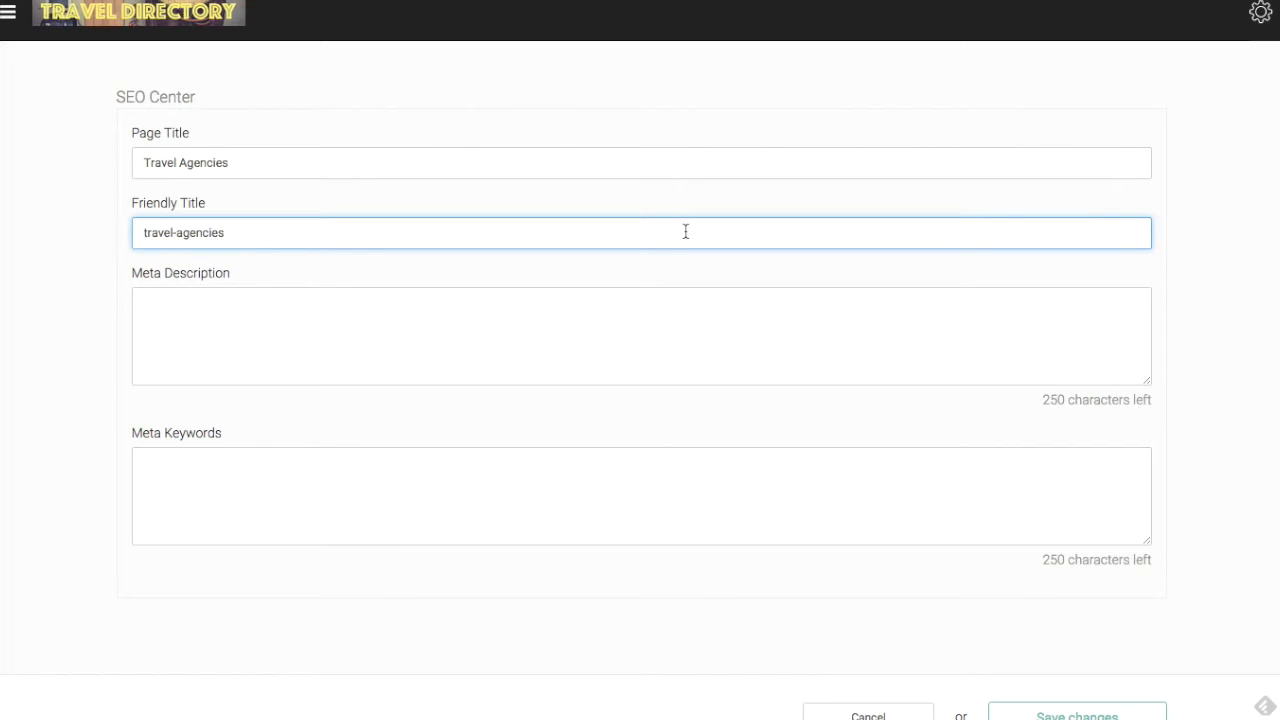
left_click(646, 316)
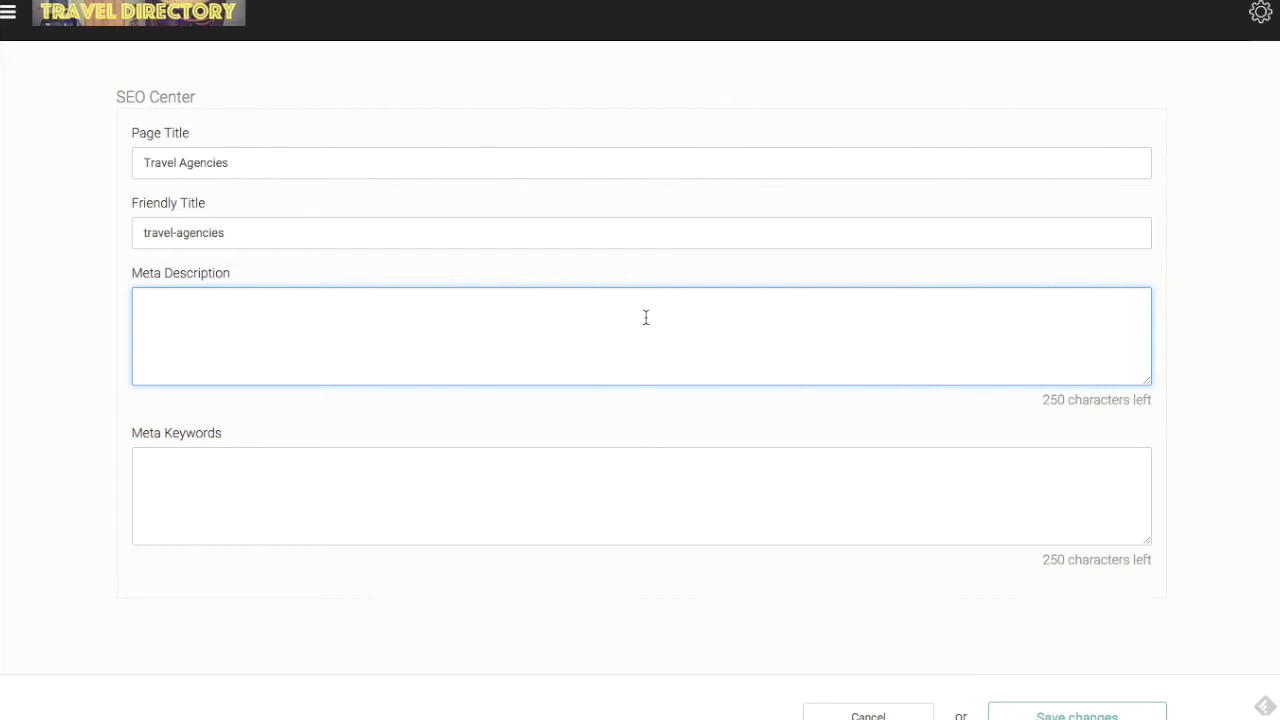
type("Travel Directory is your one-stop s")
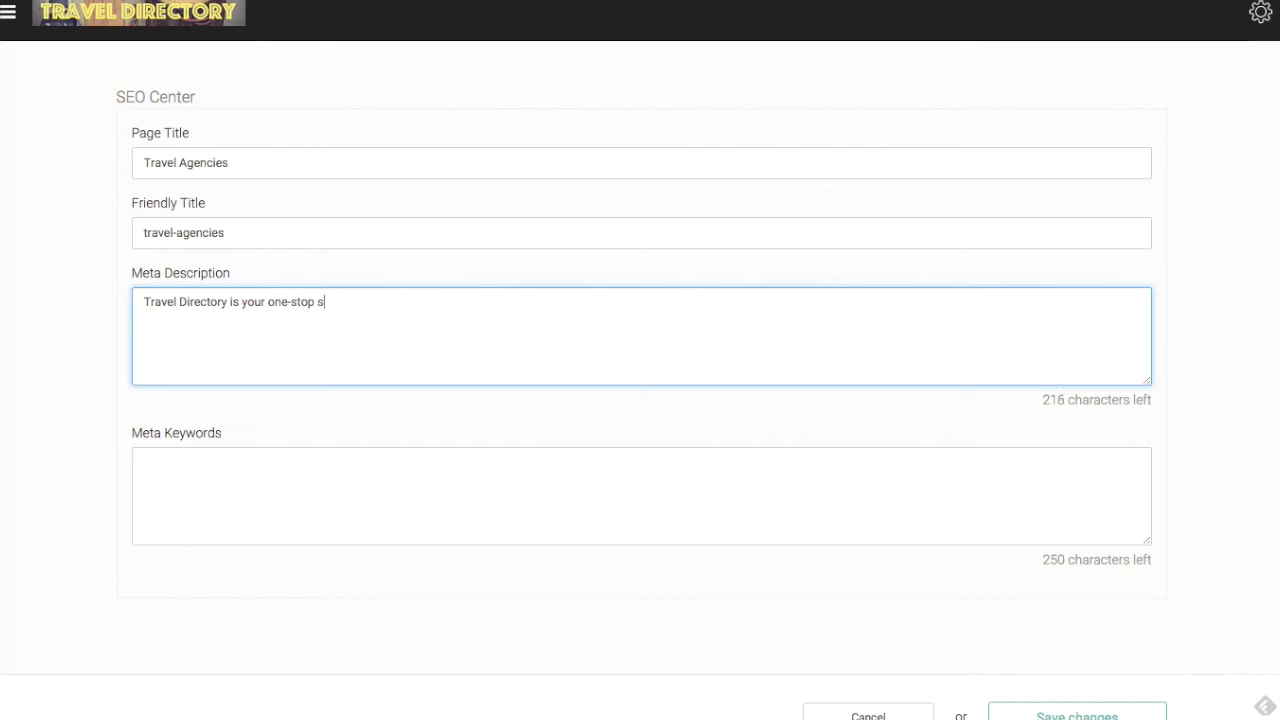
type("ource for all your travel nee")
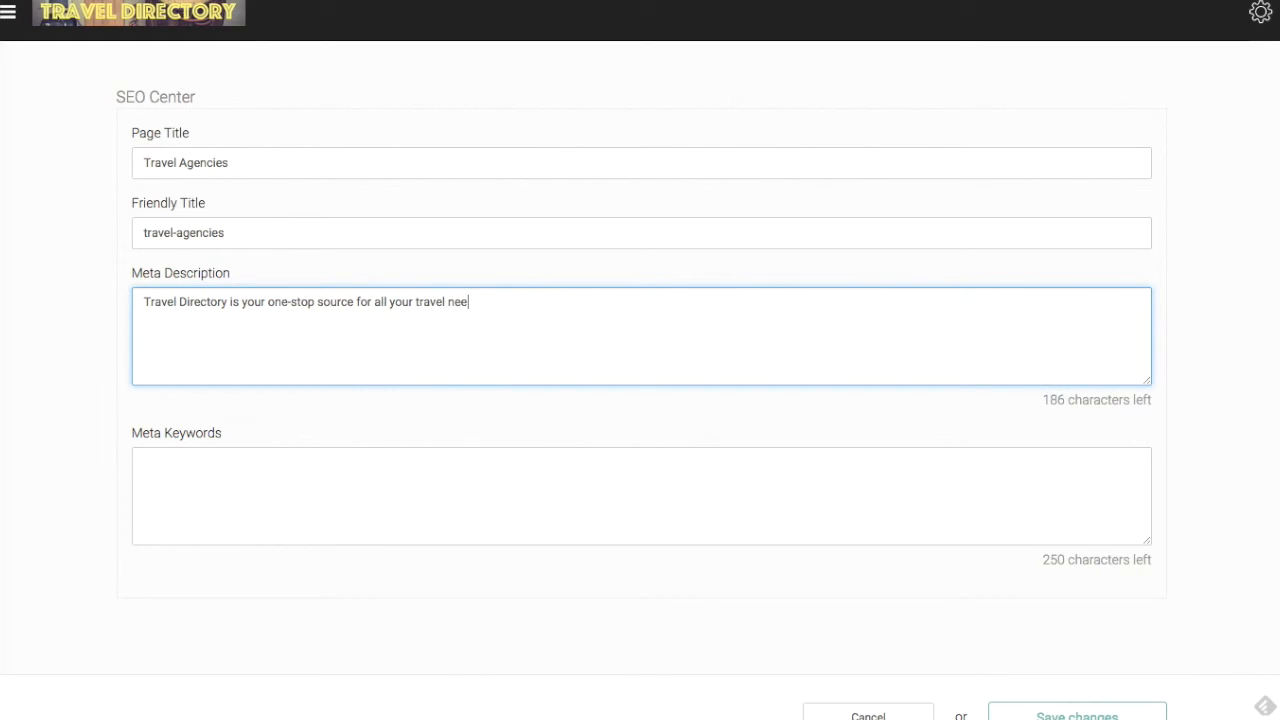
type("ds, including travel")
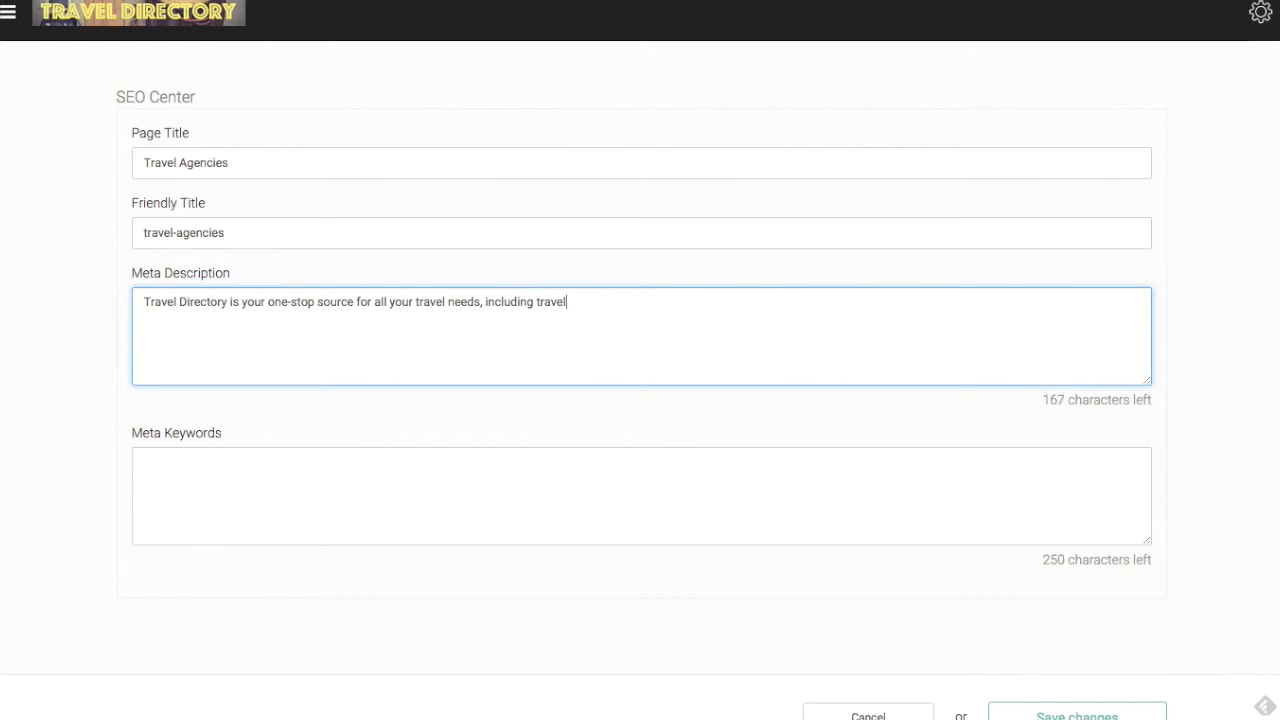
- Complete the meta description with "agencies. Find the agency that best suits your travel style and book the trip you've been waiting for."
type(" agencies. Find the agenc")
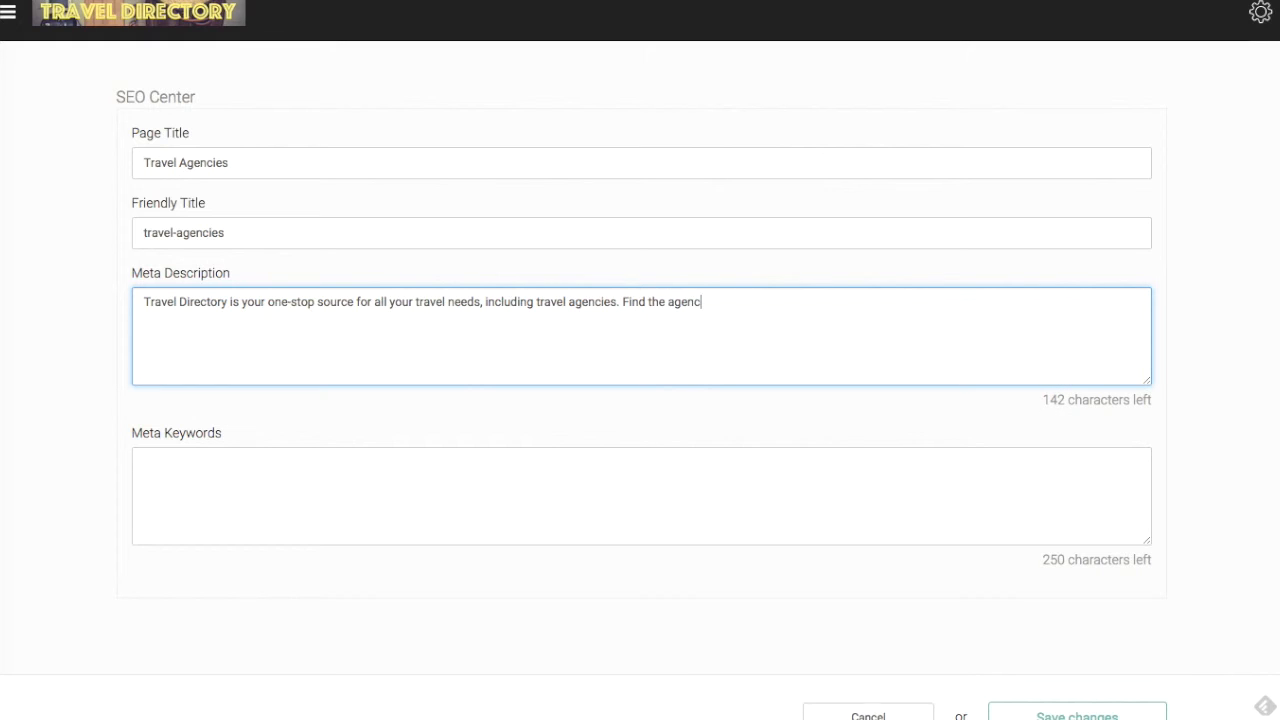
type("y that best suits your ")
type("travel ")
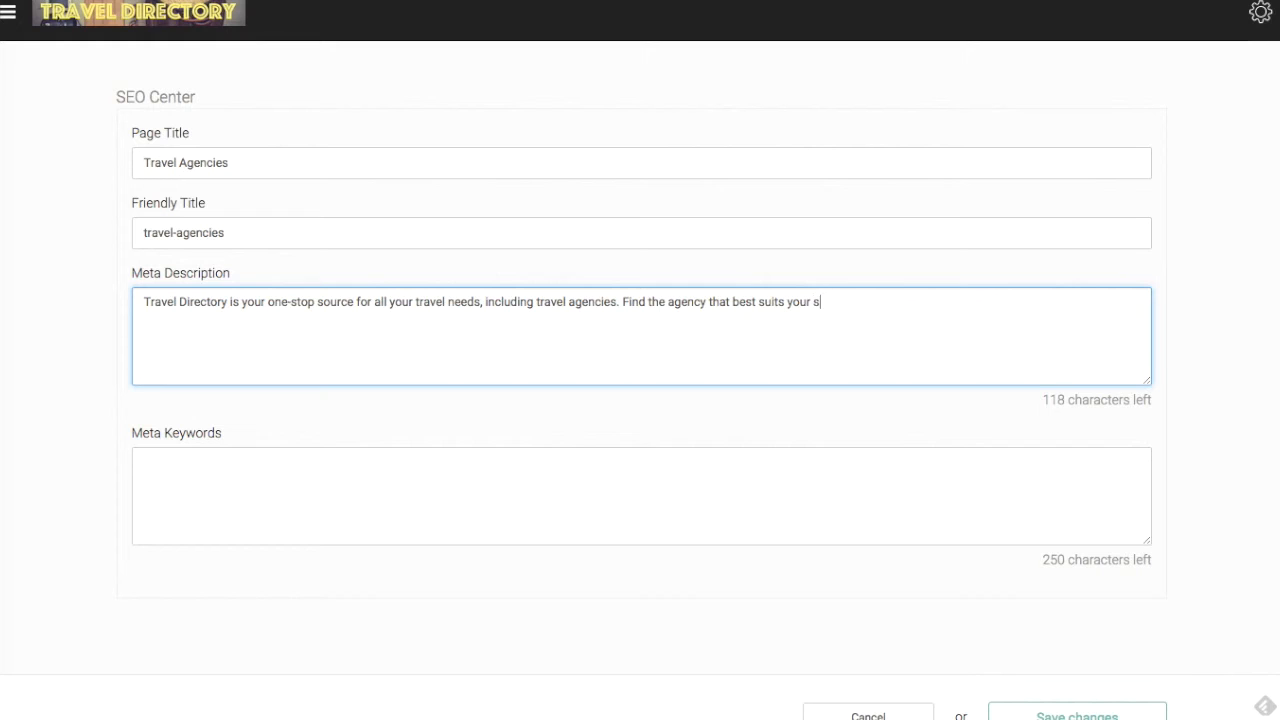
type("style and book the trip y")
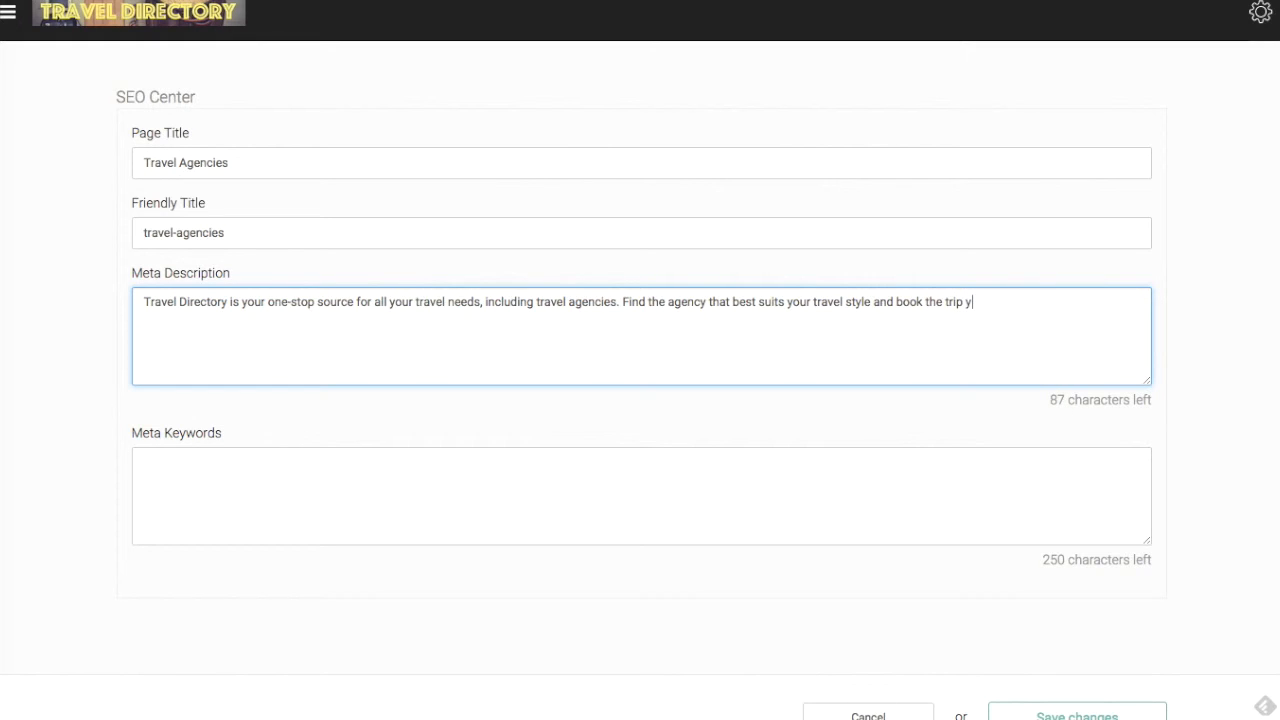
type("ou've been waiting for.")
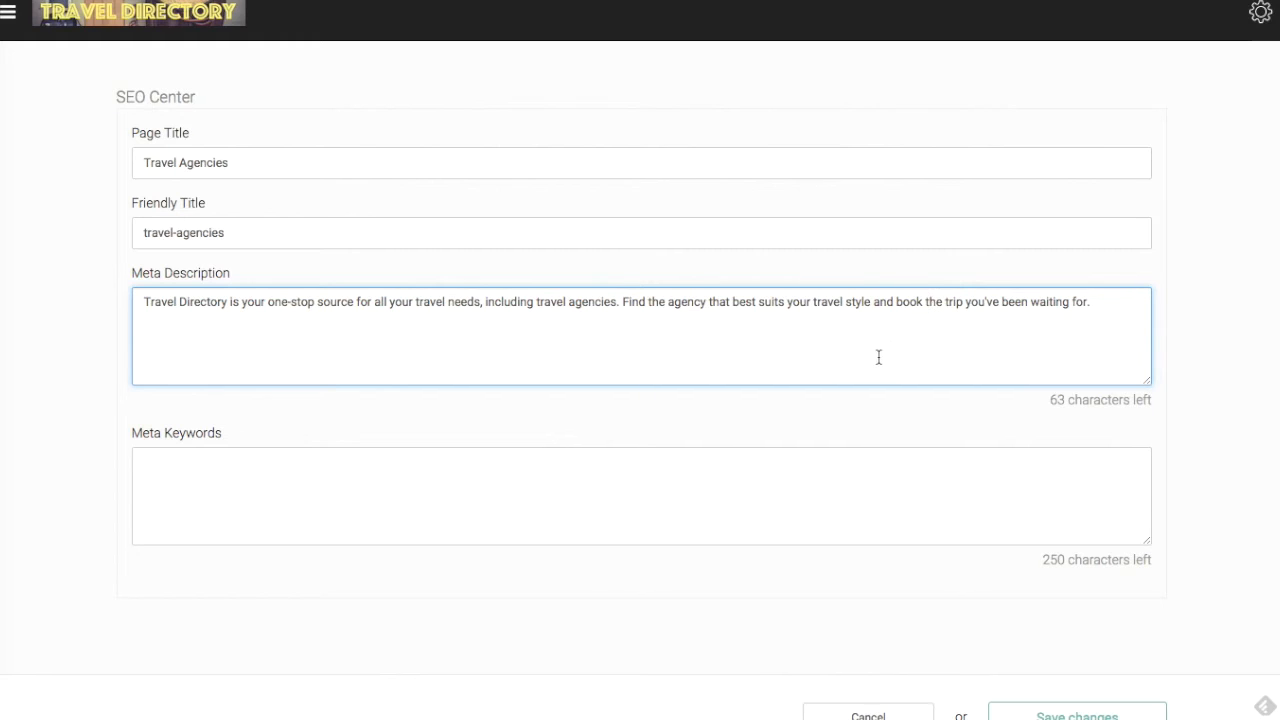
- Set the meta keywords to "travel agencies, bookings, tours, travel planner" and save the category
left_click(874, 485)
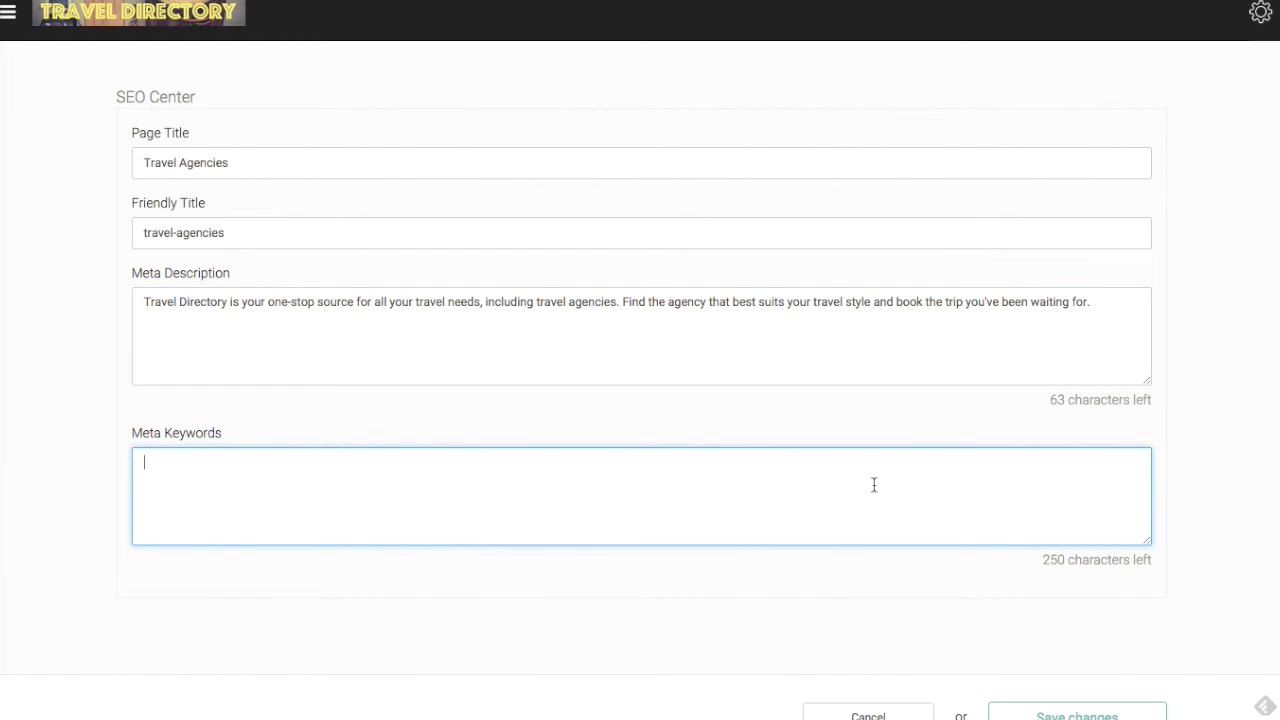
type("travel agencies, boo")
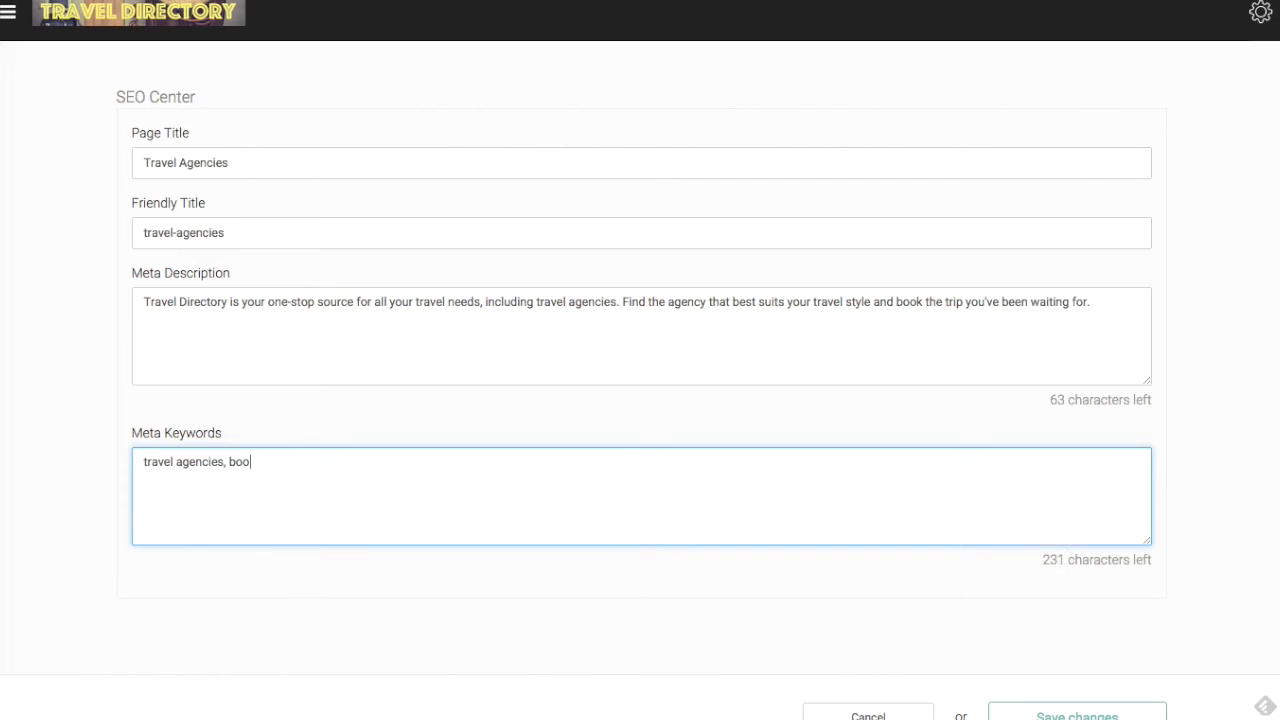
type("kings, tours, travel planner")
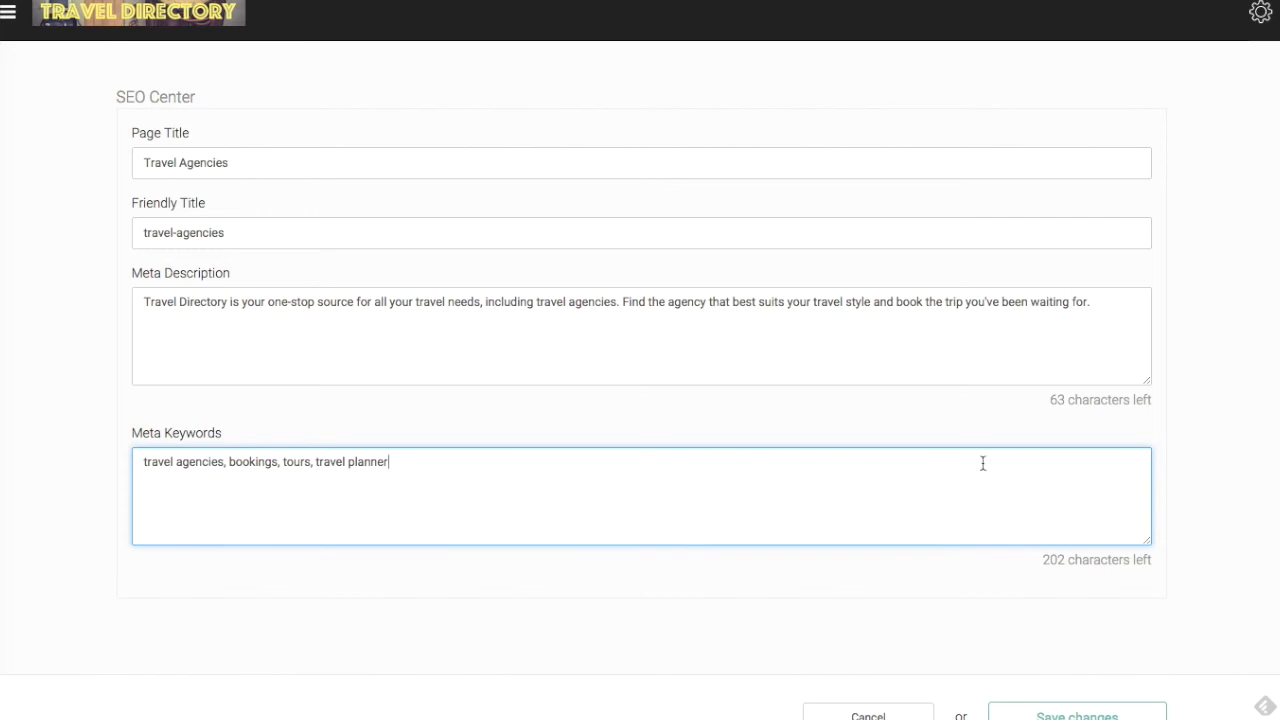
scroll(963, 451, "down", 1)
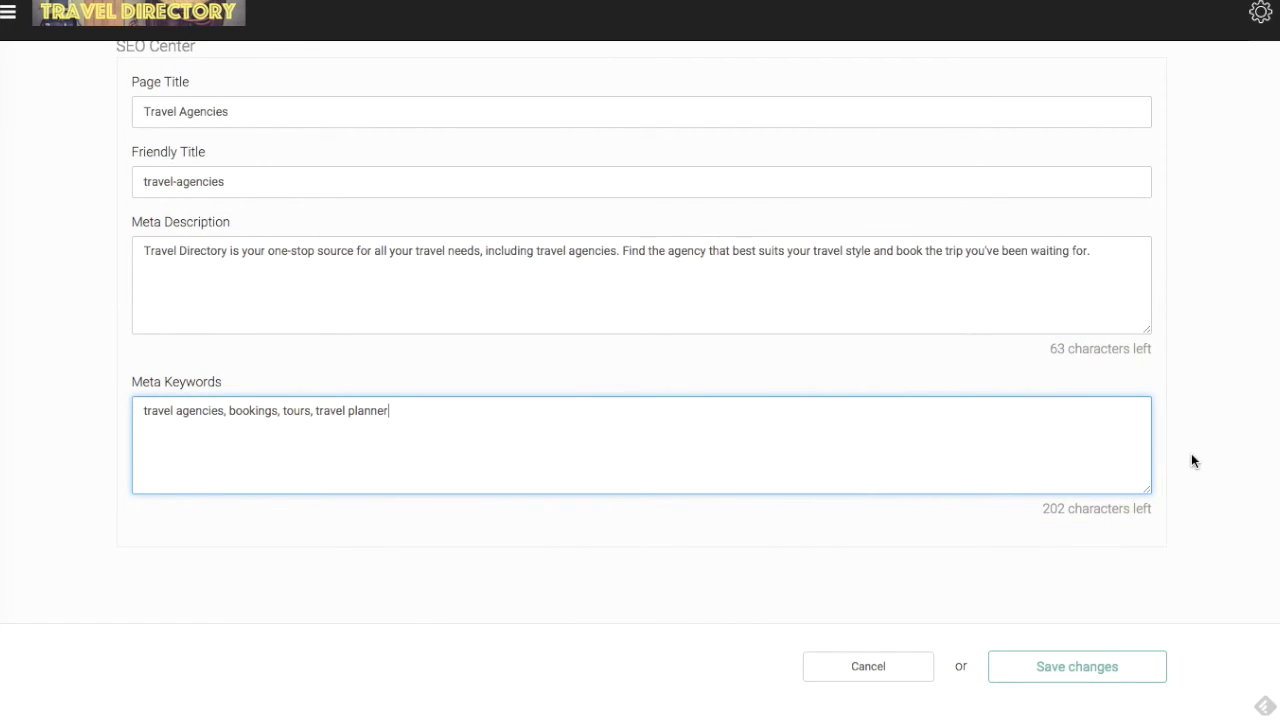
scroll(1191, 455, "up", 1)
scroll(1191, 455, "down", 1)
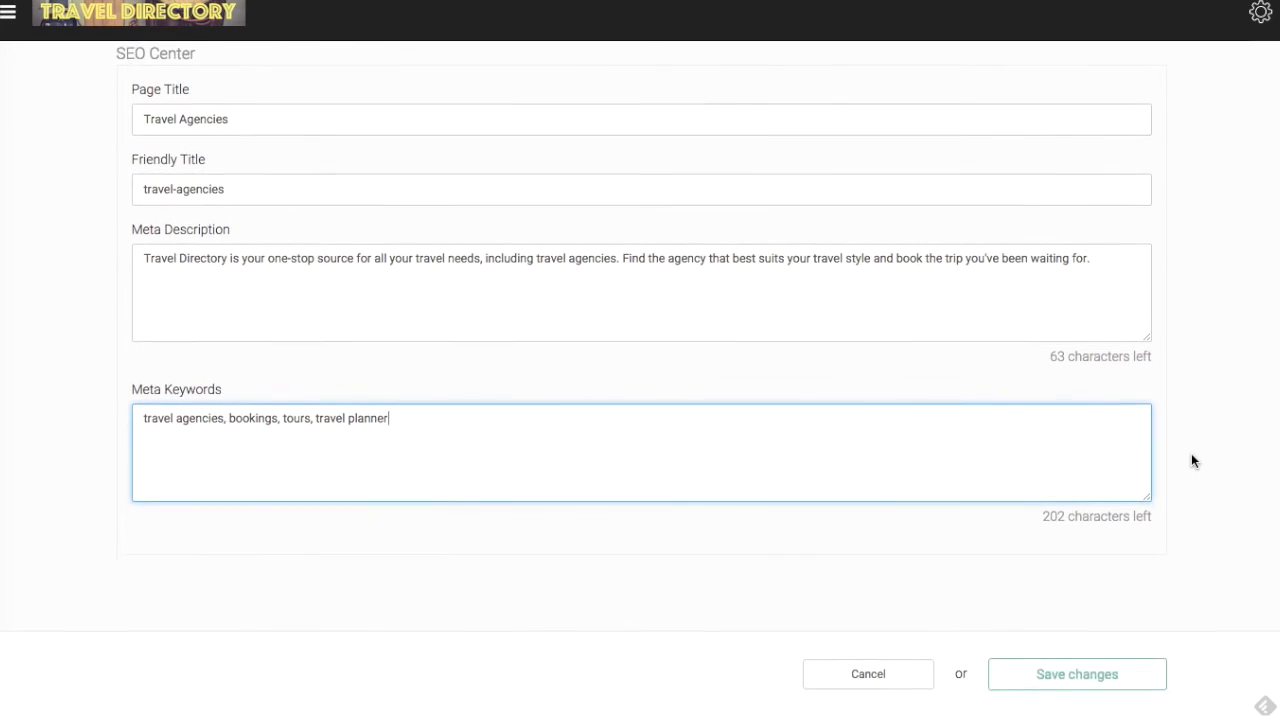
left_click(1069, 668)
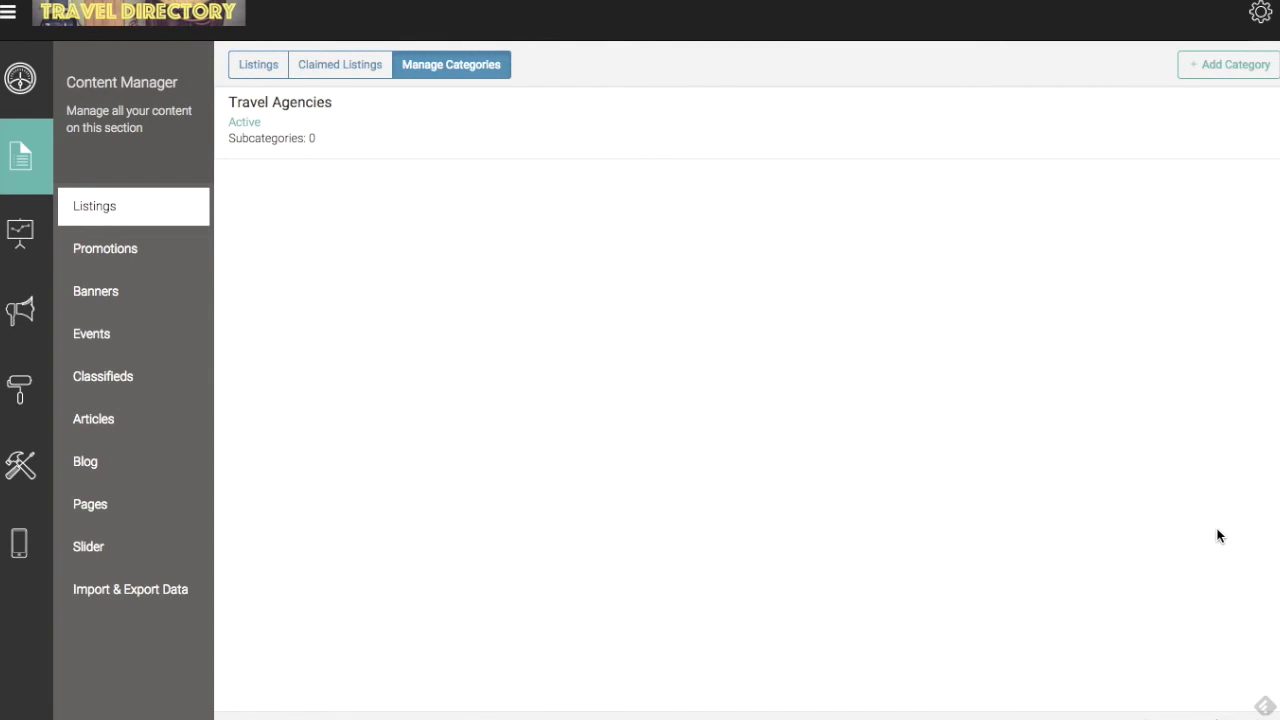
- Start a new subcategory under Travel Agencies and title it "European Travel Agencies"
mouse_move(230, 106)
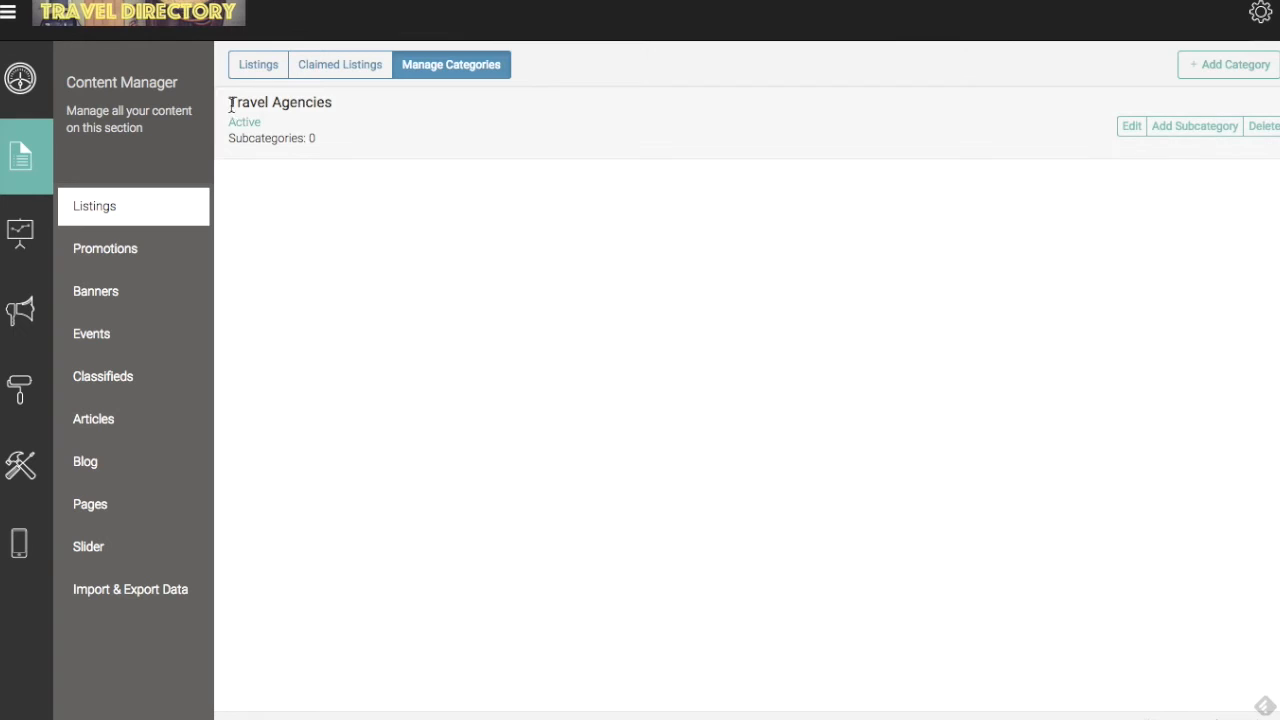
left_click(331, 129)
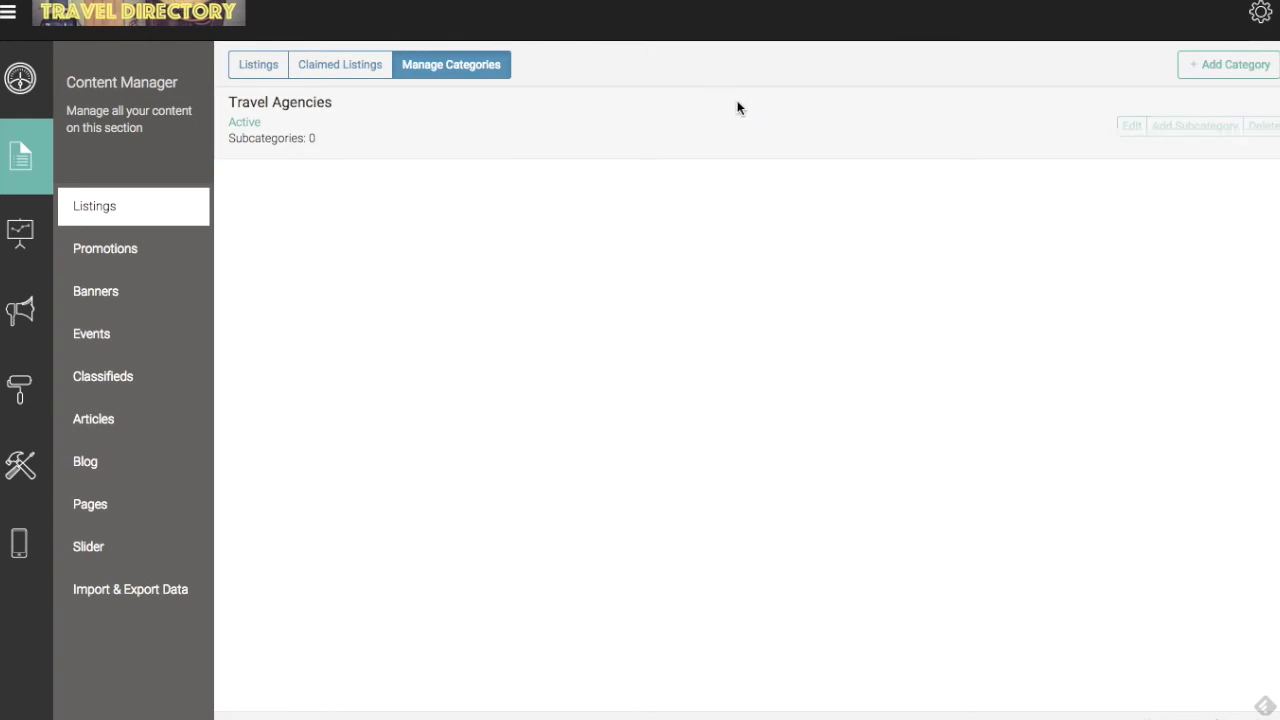
left_click(1180, 128)
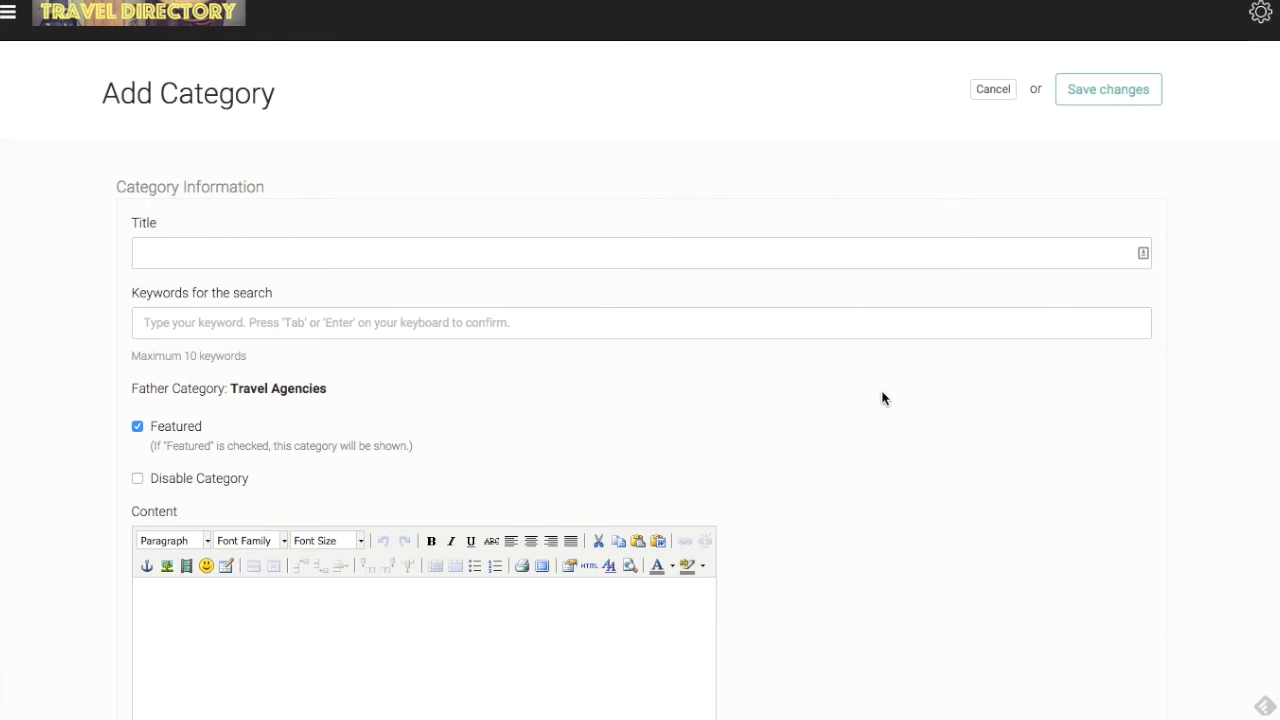
left_click(842, 257)
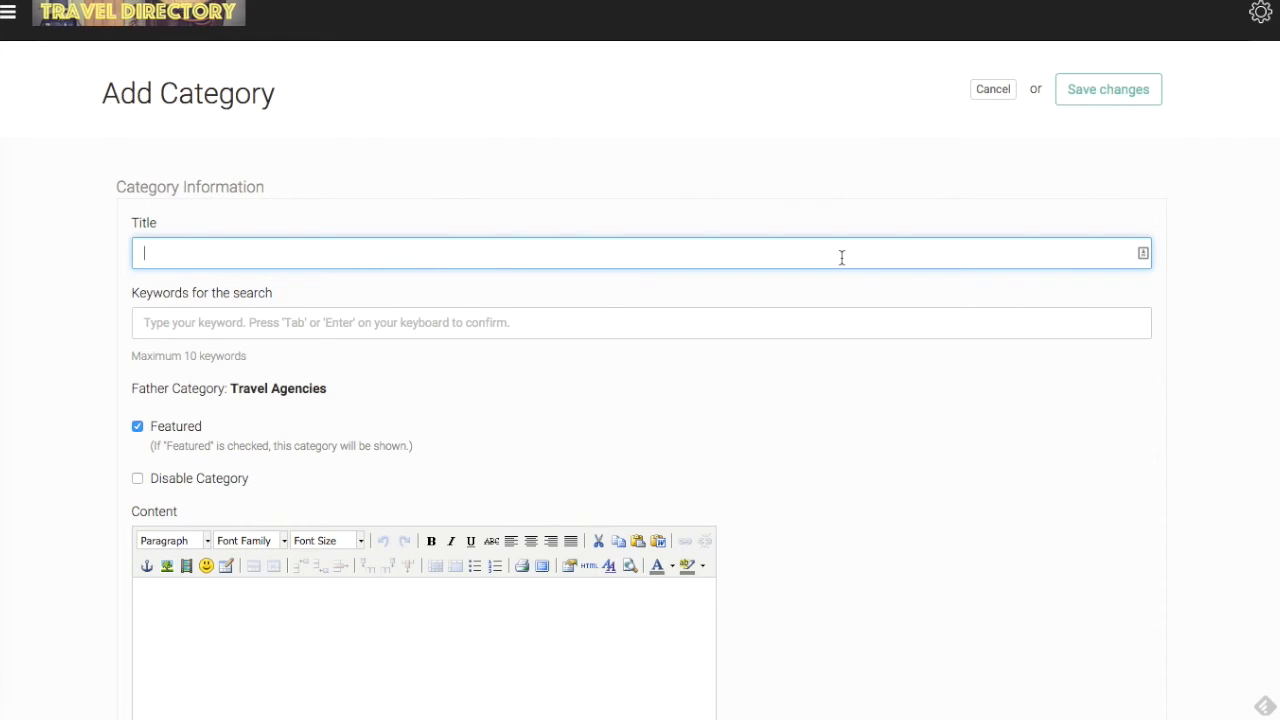
type("European Travel Agencies")
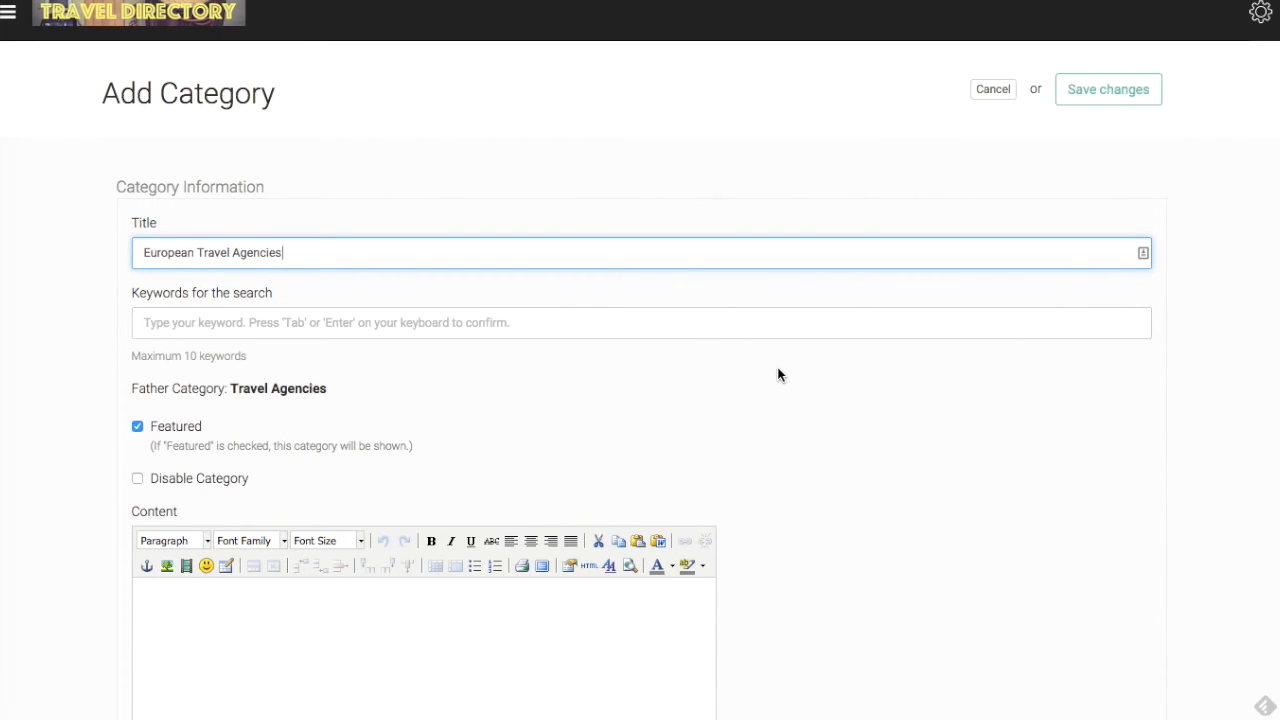
- Add the search keyword "european travel agencies" to the subcategory and save it
left_click(731, 317)
type("european")
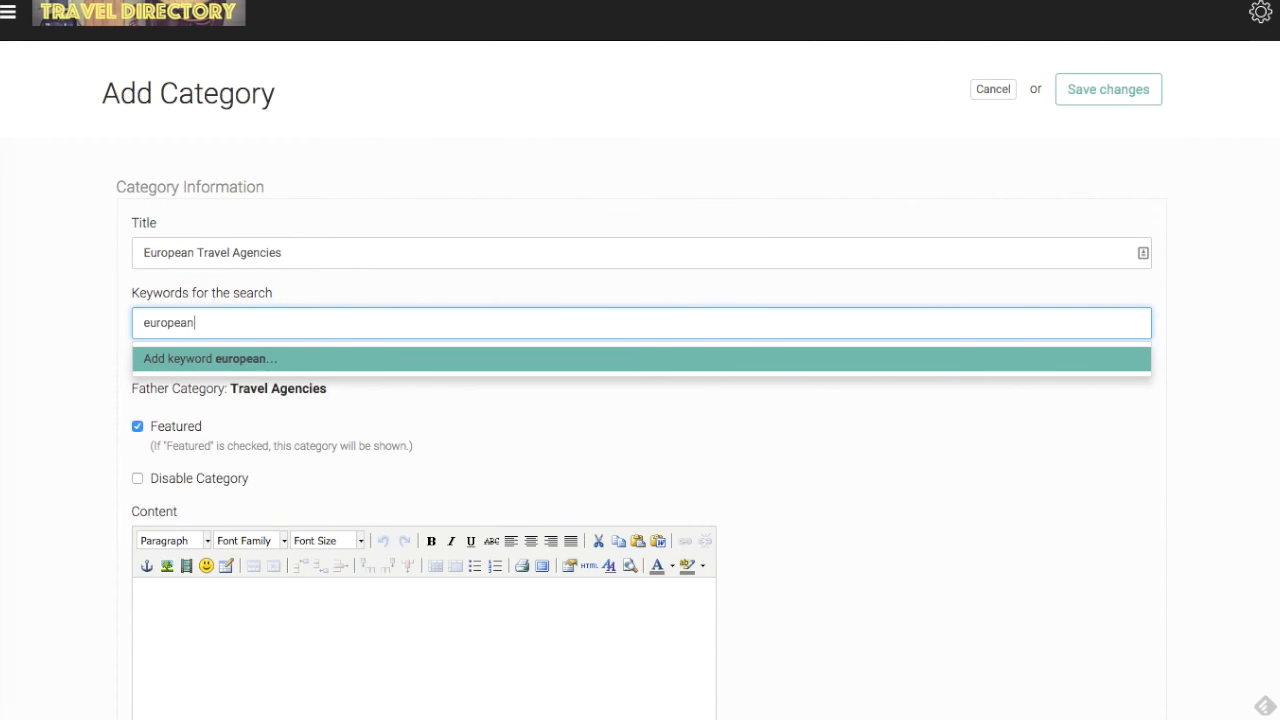
type(" travel agencies")
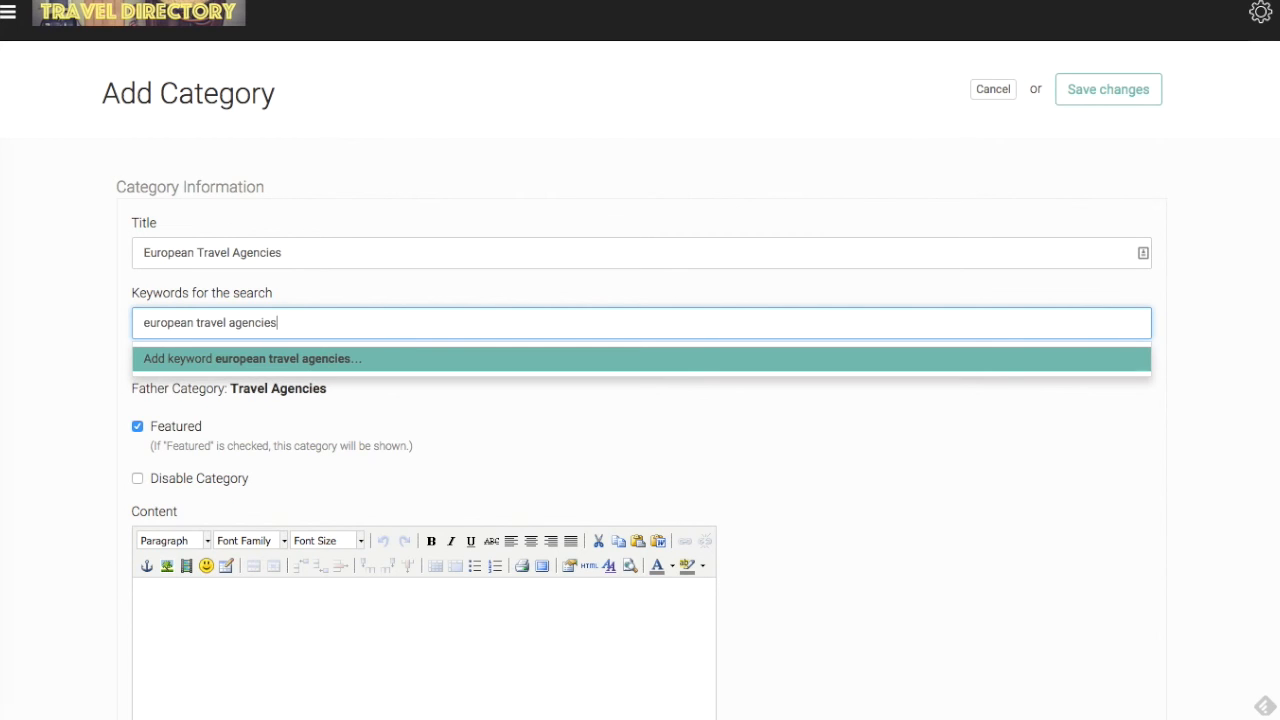
key("Return")
scroll(726, 380, "down", 10)
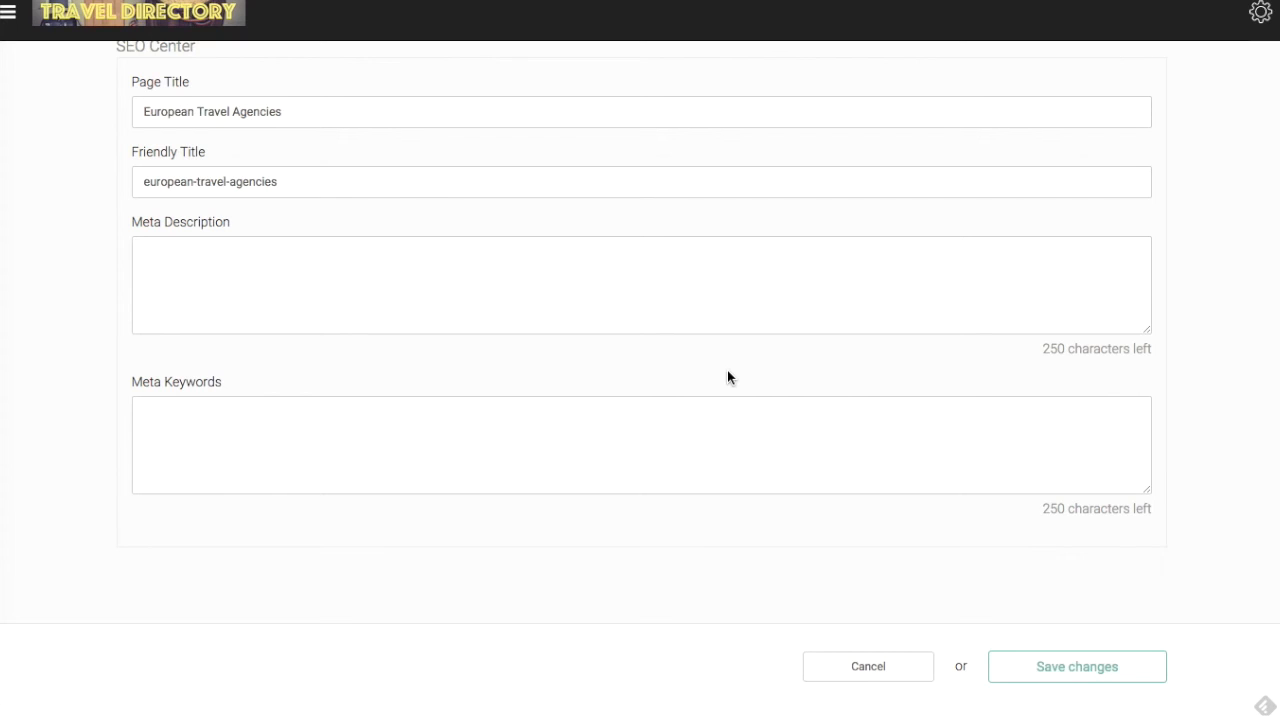
left_click(1077, 674)
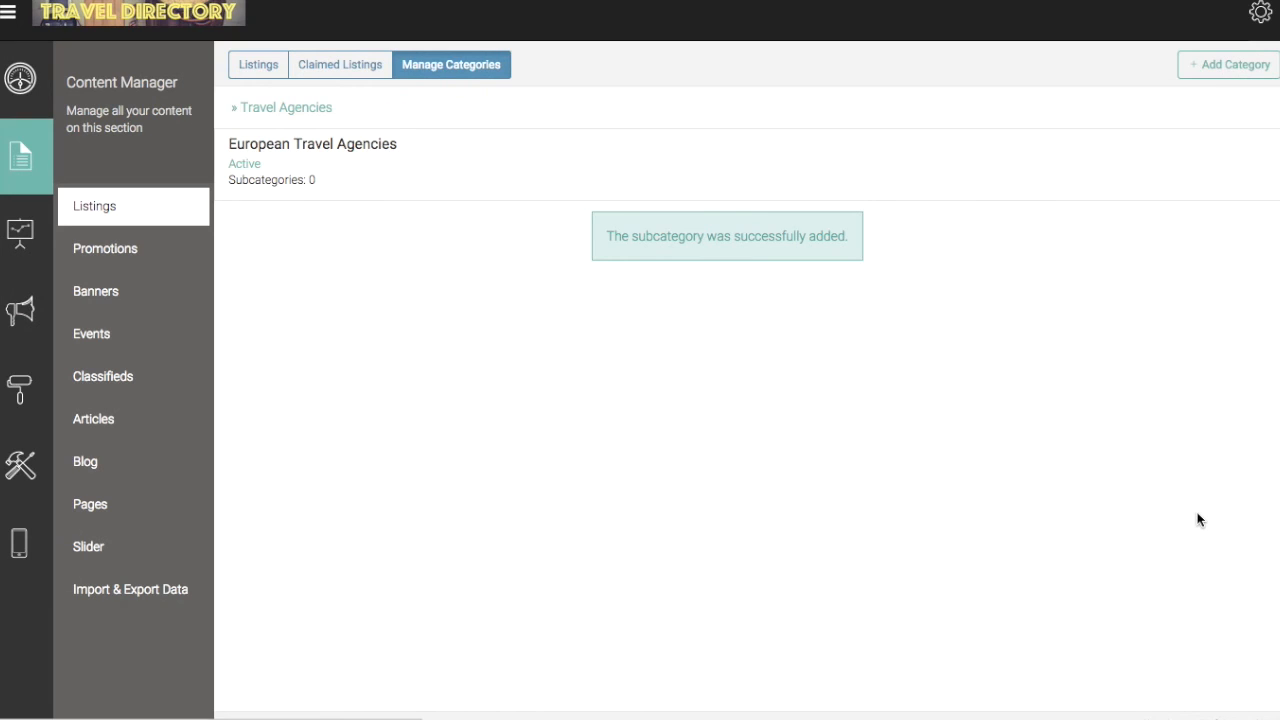
- Return from the Travel Agencies subcategory list to the top-level listing categories
mouse_move(326, 164)
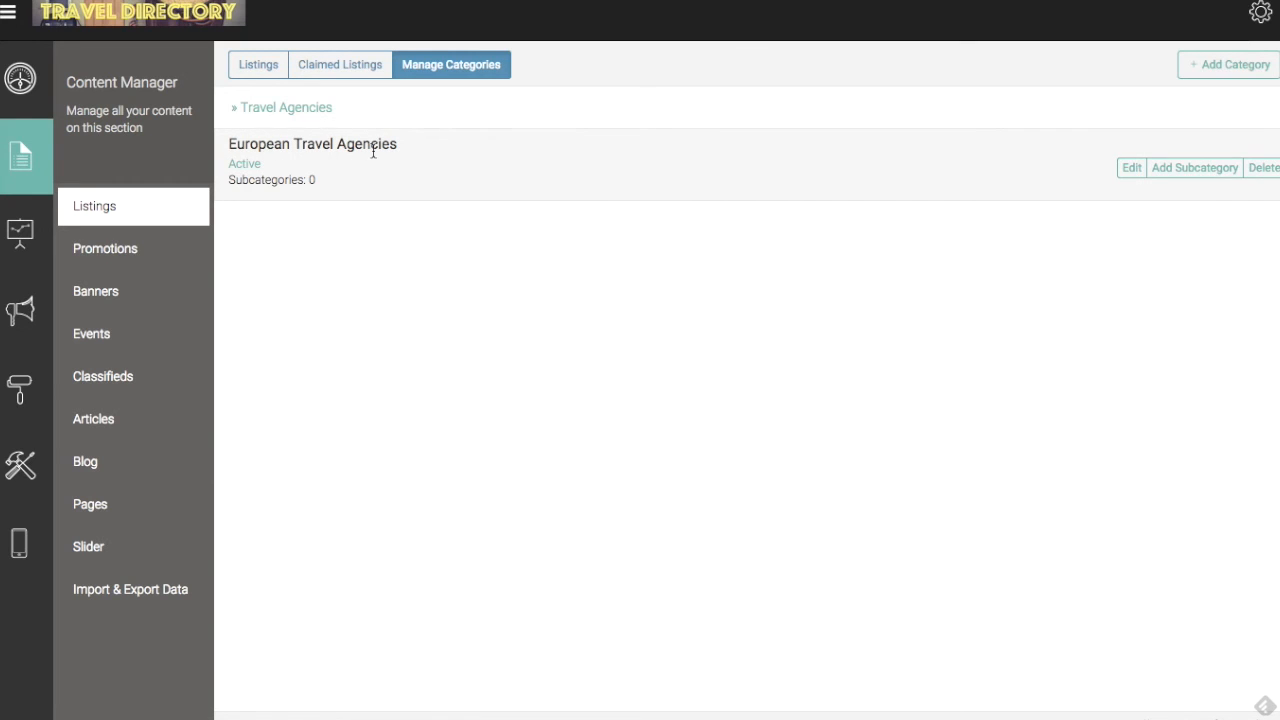
left_click(314, 110)
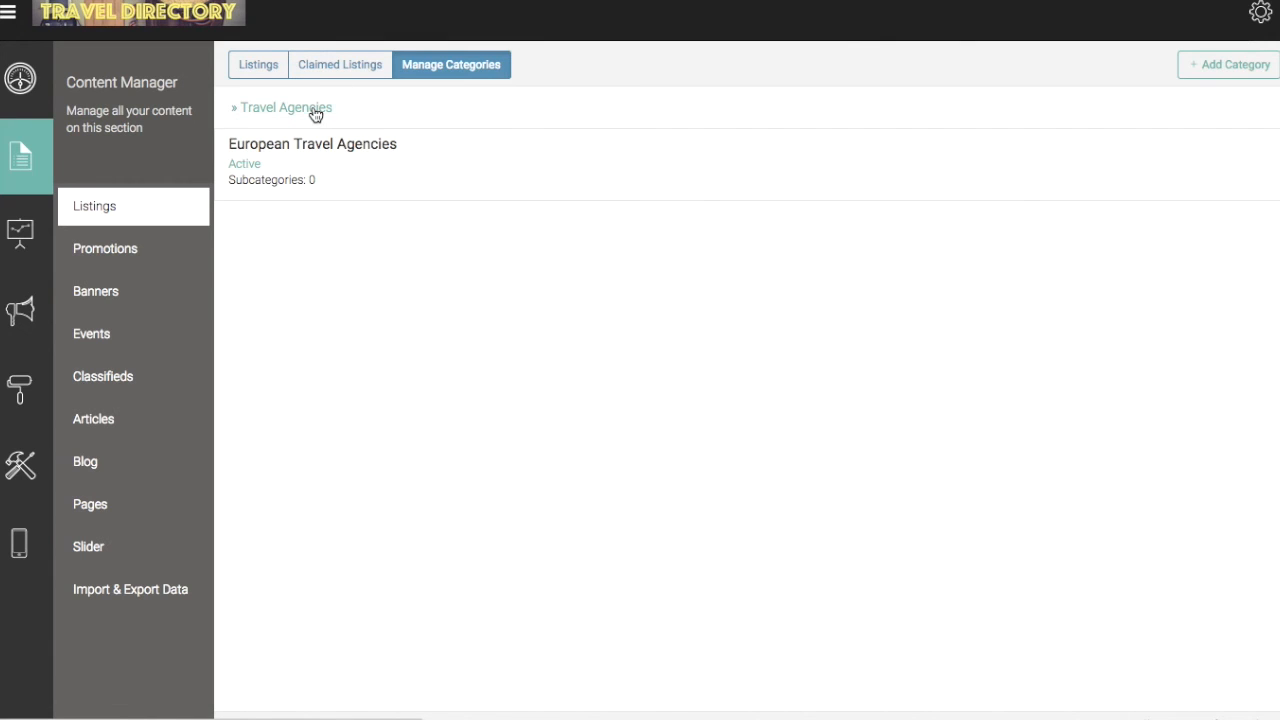
mouse_move(475, 189)
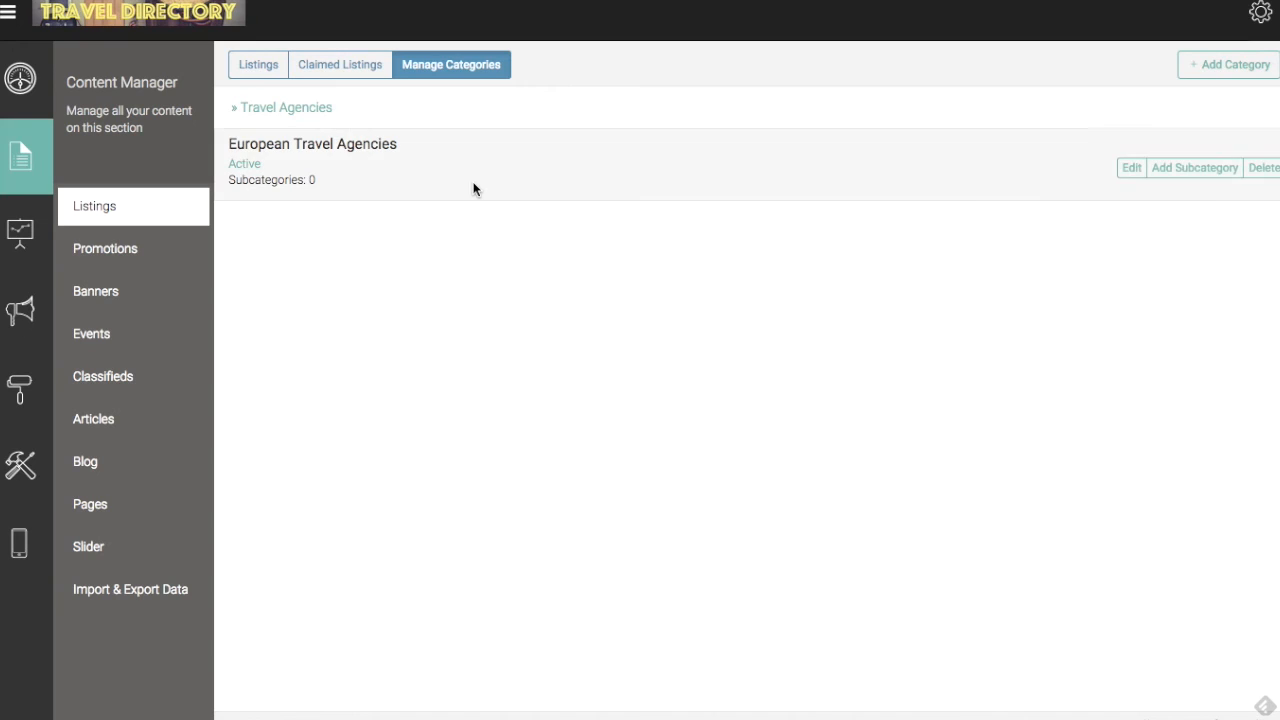
left_click(280, 111)
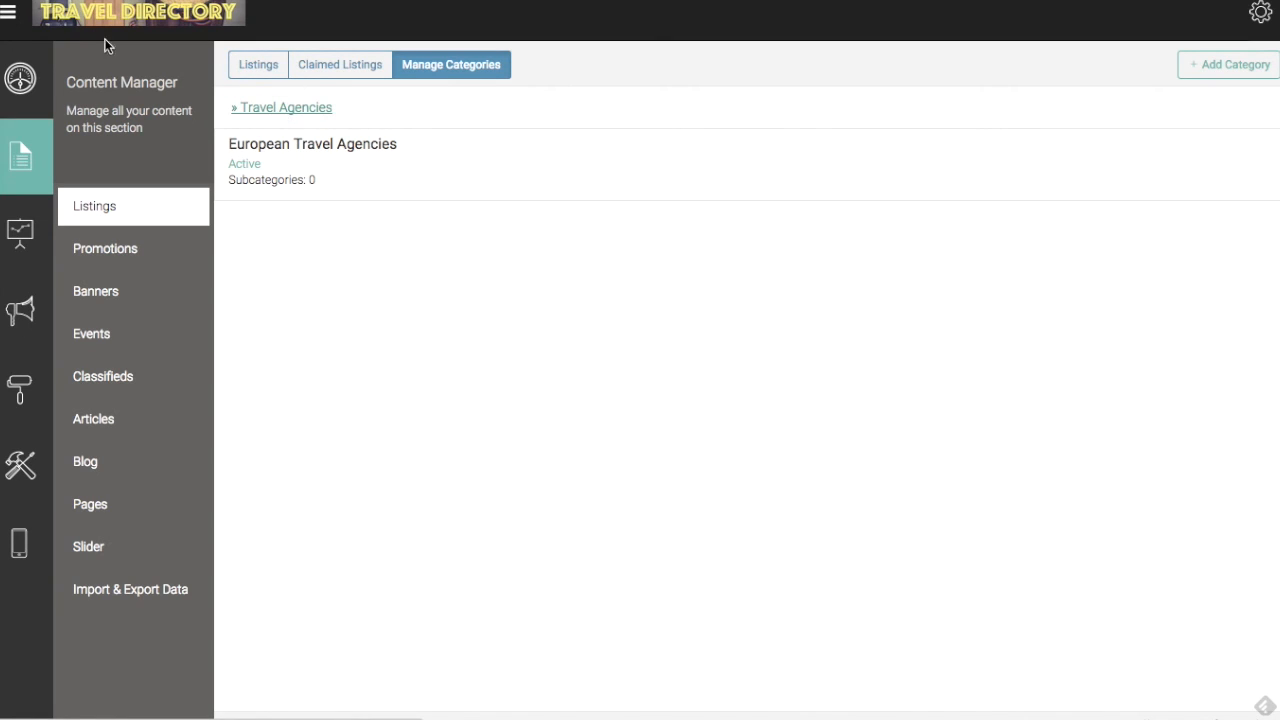
left_click(470, 66)
mouse_move(409, 114)
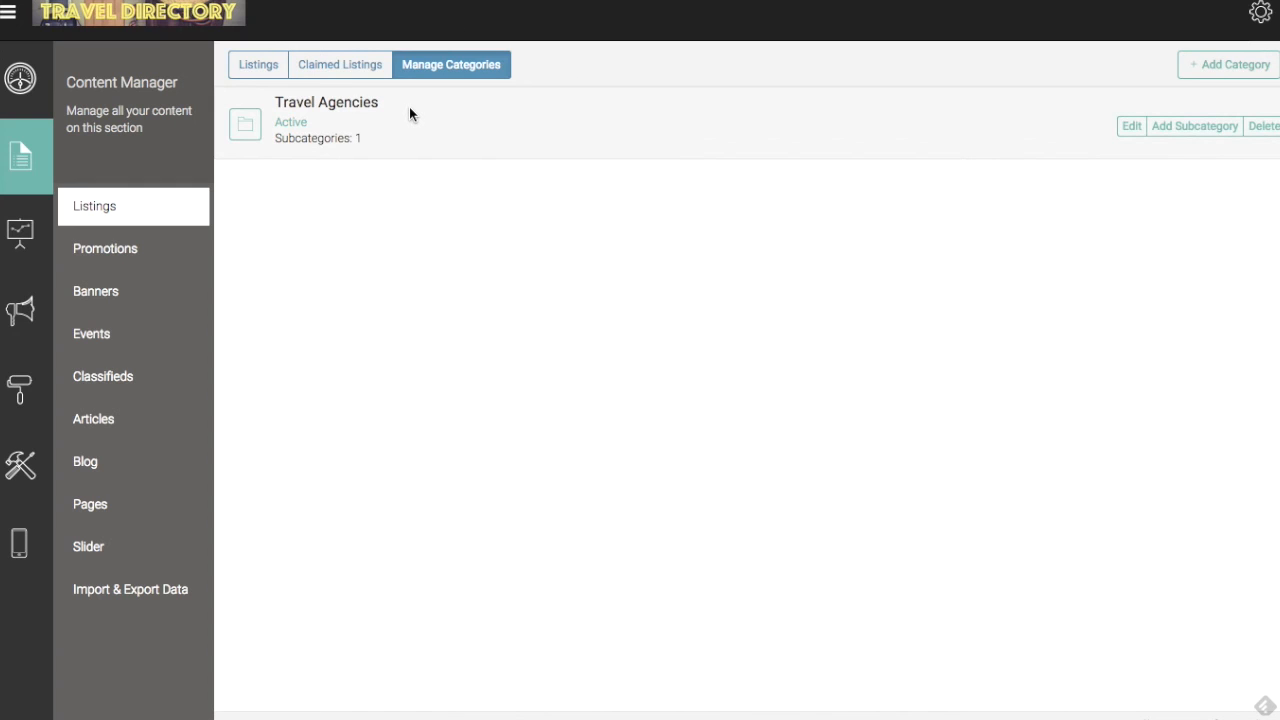